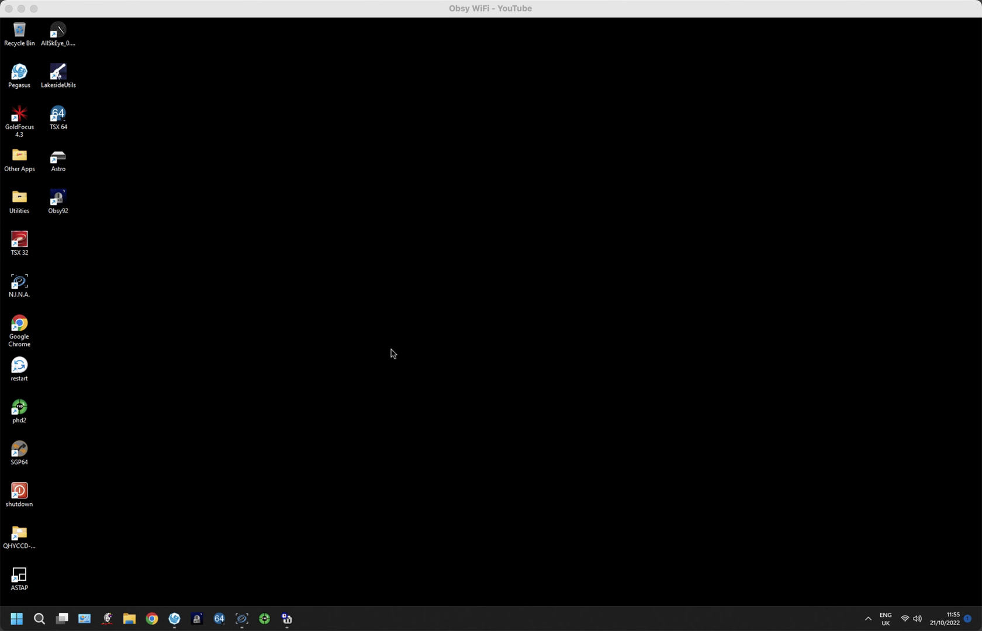
left_click(242, 618)
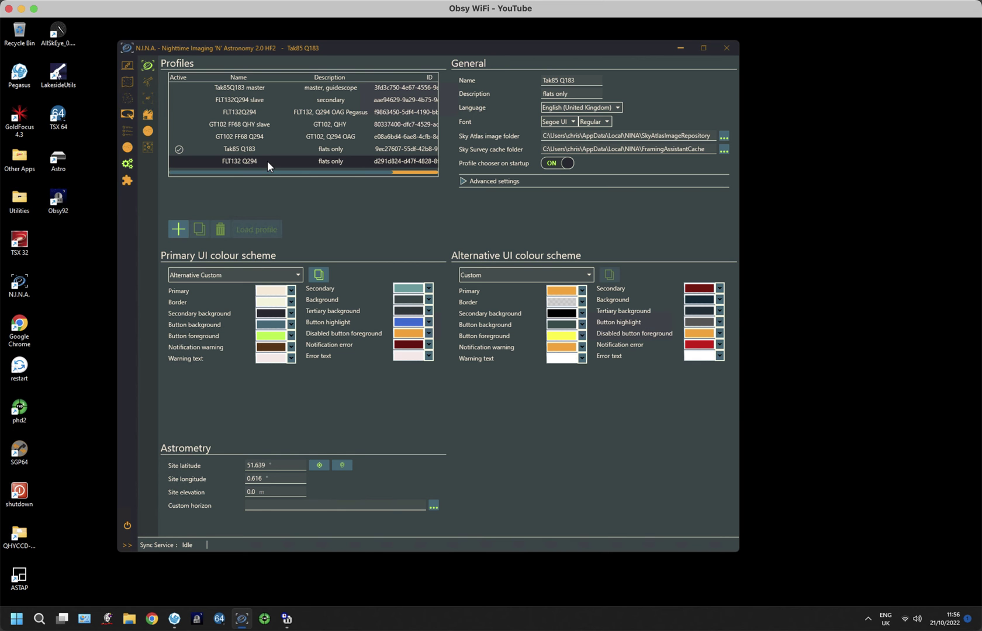
- Connect the QHYCCD camera through its driver setup, start cooling to -15 °C, and show the Filter Wheel page
left_click(127, 65)
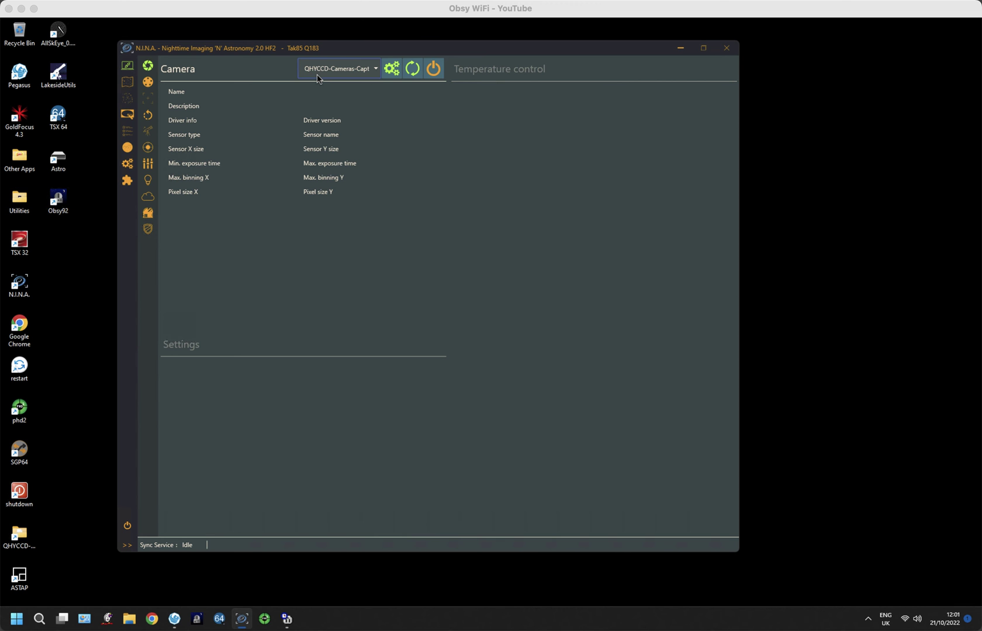
left_click(393, 70)
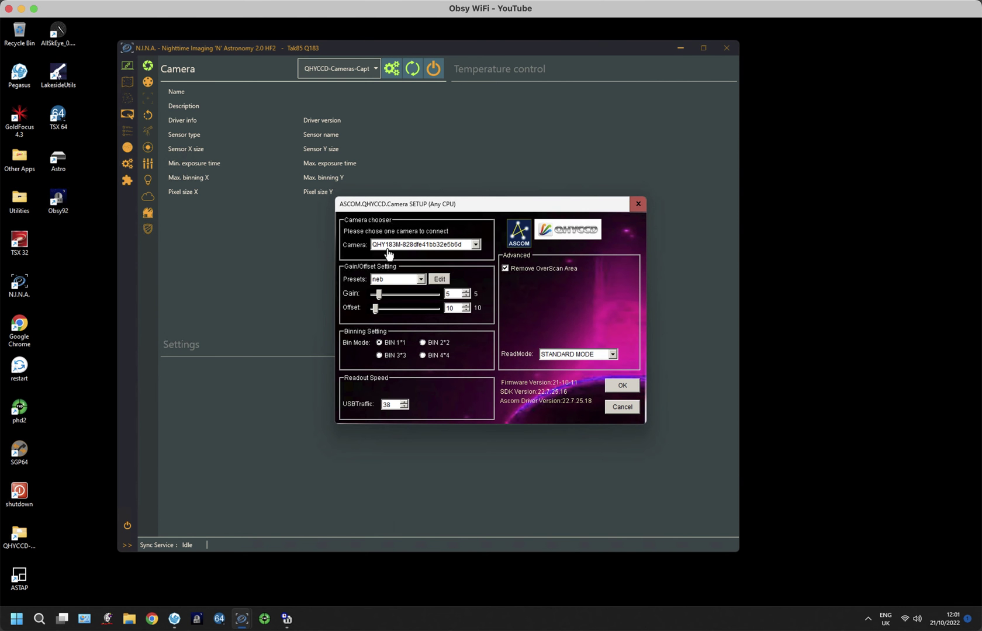
left_click(623, 386)
left_click(624, 387)
left_click(433, 69)
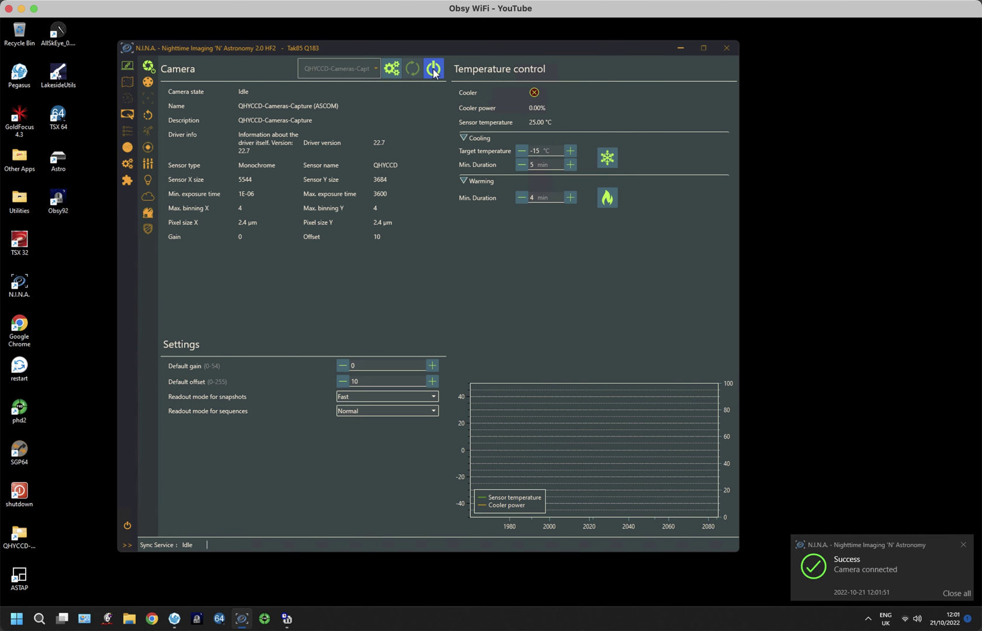
left_click(612, 161)
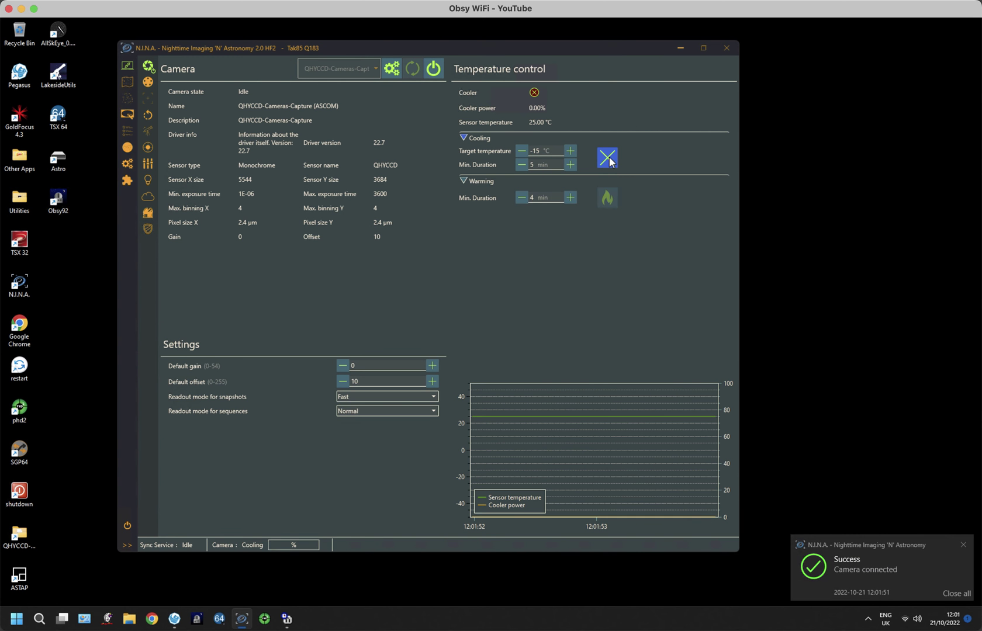
left_click(147, 82)
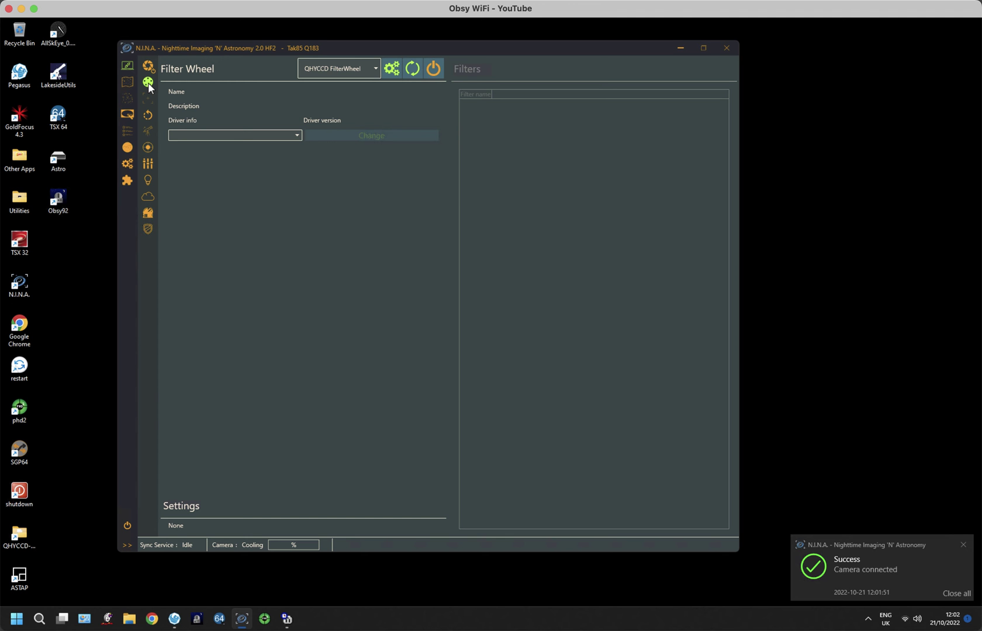
- Connect the QHYCCD filter wheel and bring up the Flat Wizard with its eight filters
left_click(433, 71)
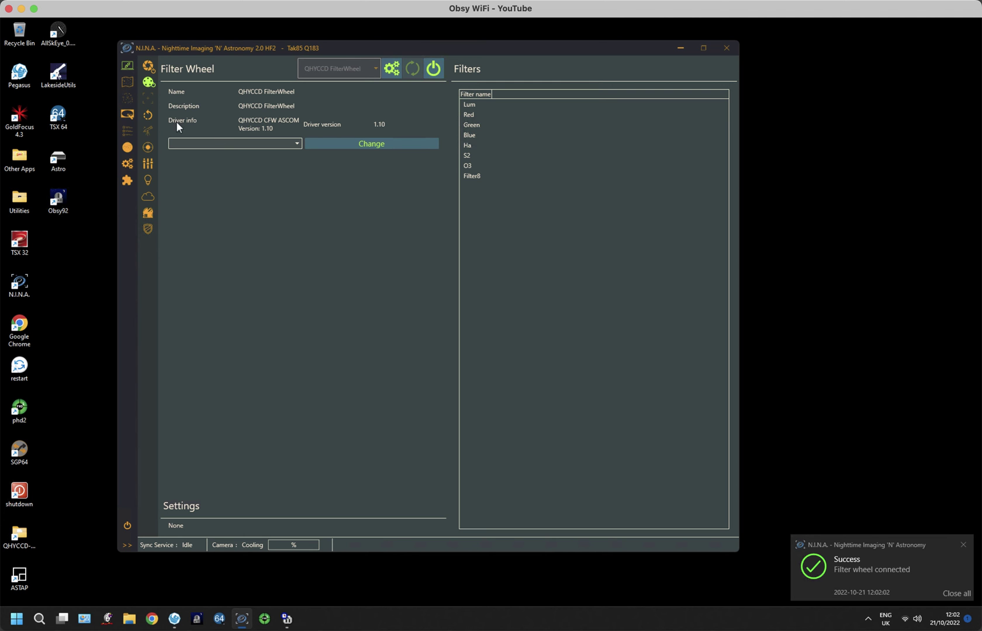
left_click(127, 116)
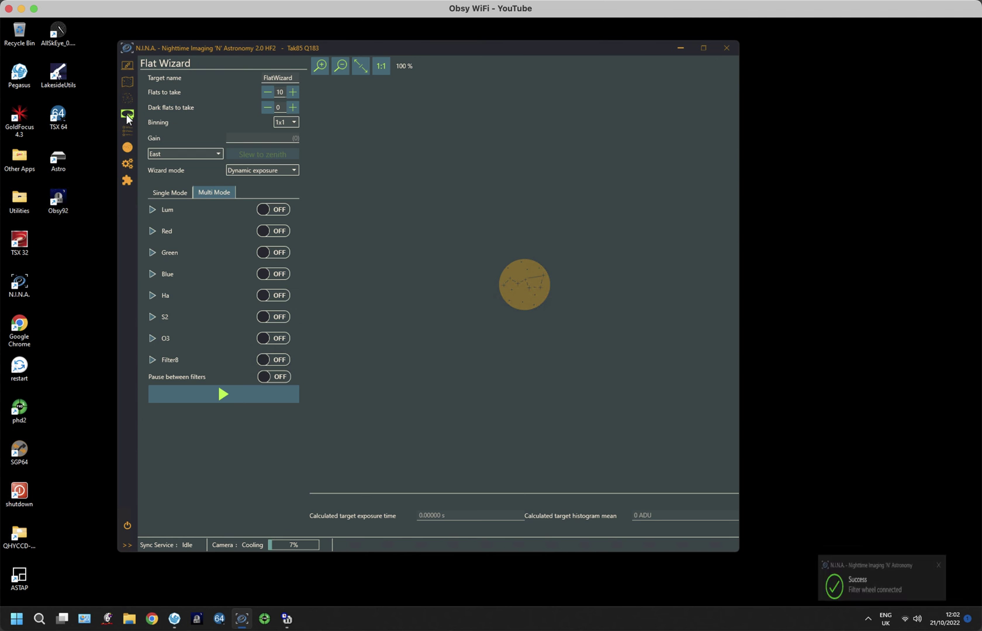
- Select Lum as the flat filter in Single Mode
left_click(177, 195)
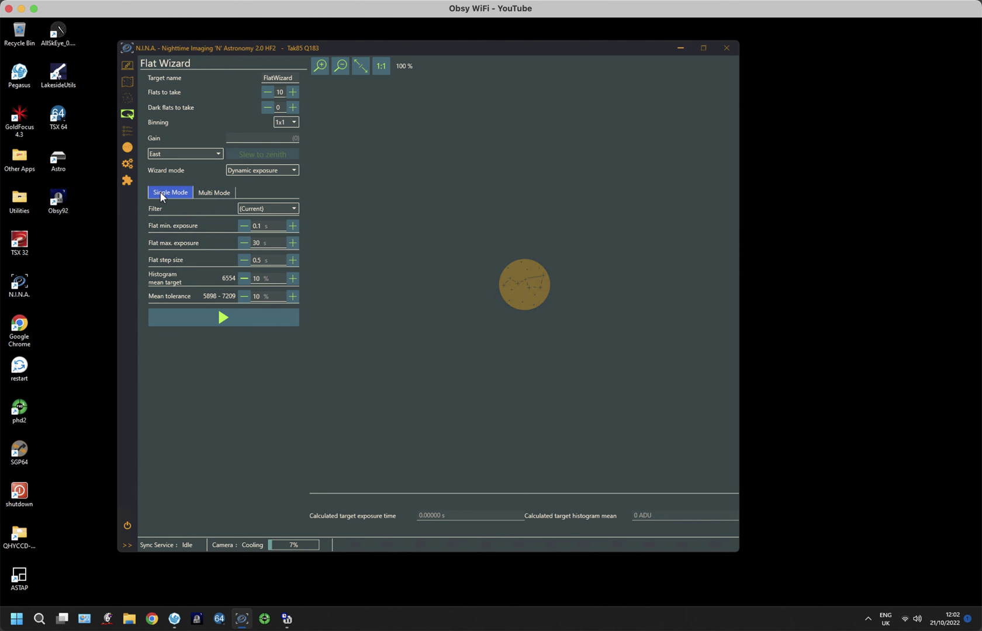
left_click(278, 209)
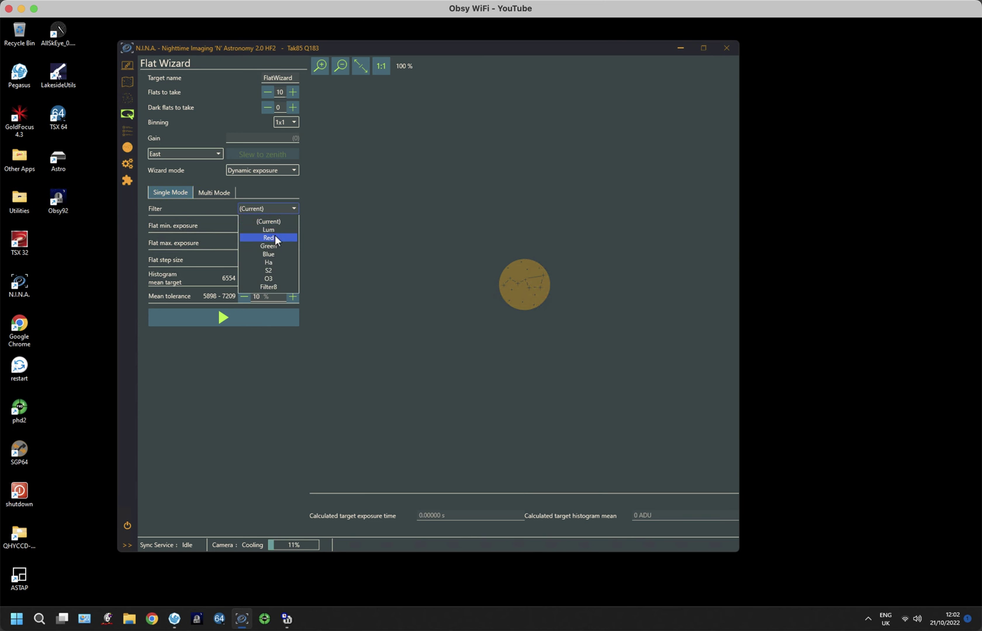
left_click(271, 230)
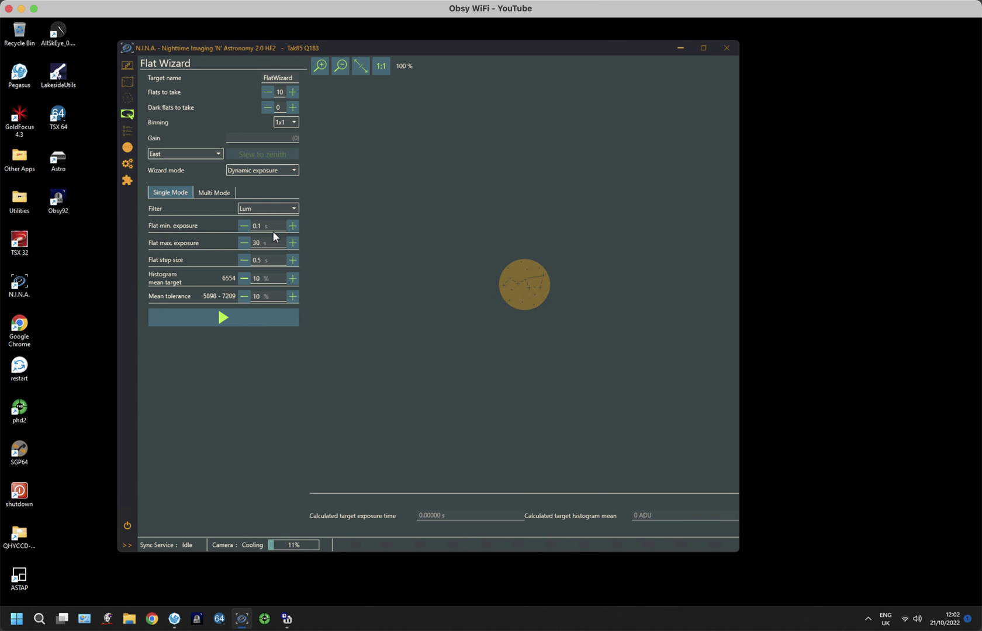
- In Multi Mode, enable flats for Lum through O3 and set the wizard mode to Sky flats
left_click(212, 193)
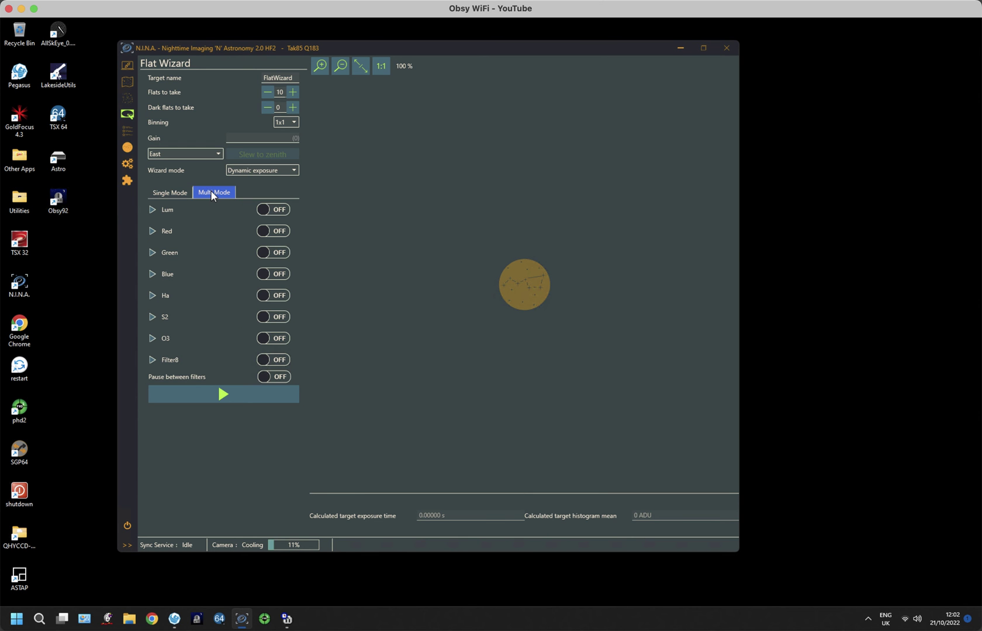
left_click(276, 212)
left_click(283, 255)
left_click(283, 278)
left_click(285, 297)
left_click(284, 318)
left_click(284, 339)
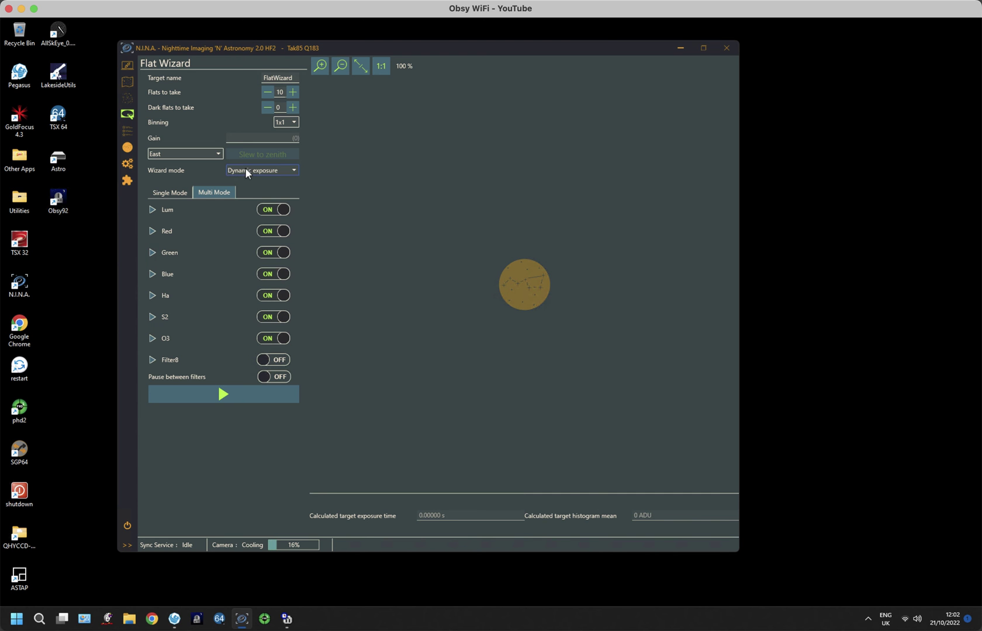
left_click(276, 170)
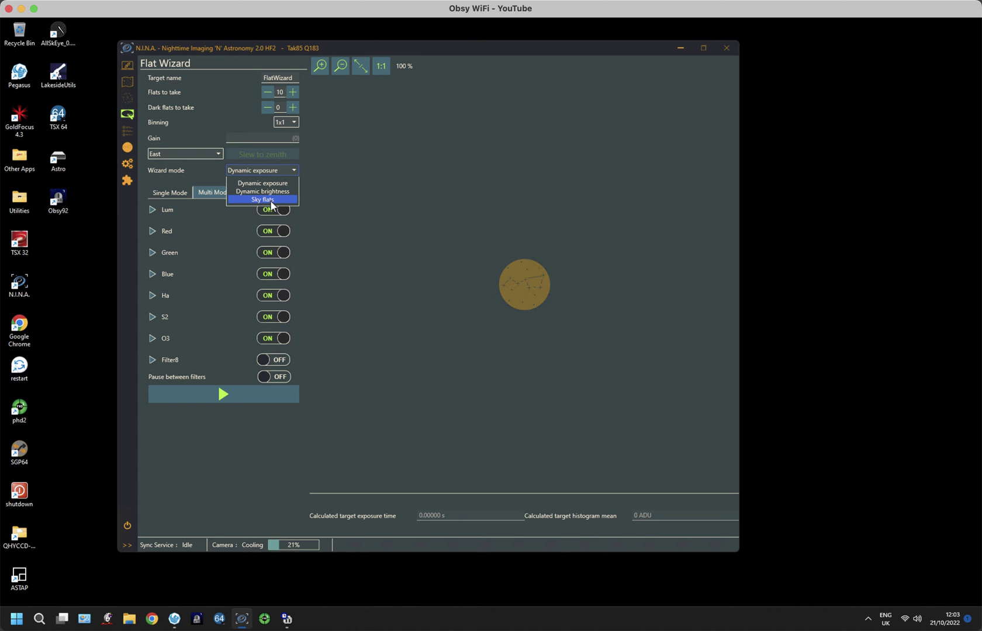
left_click(269, 200)
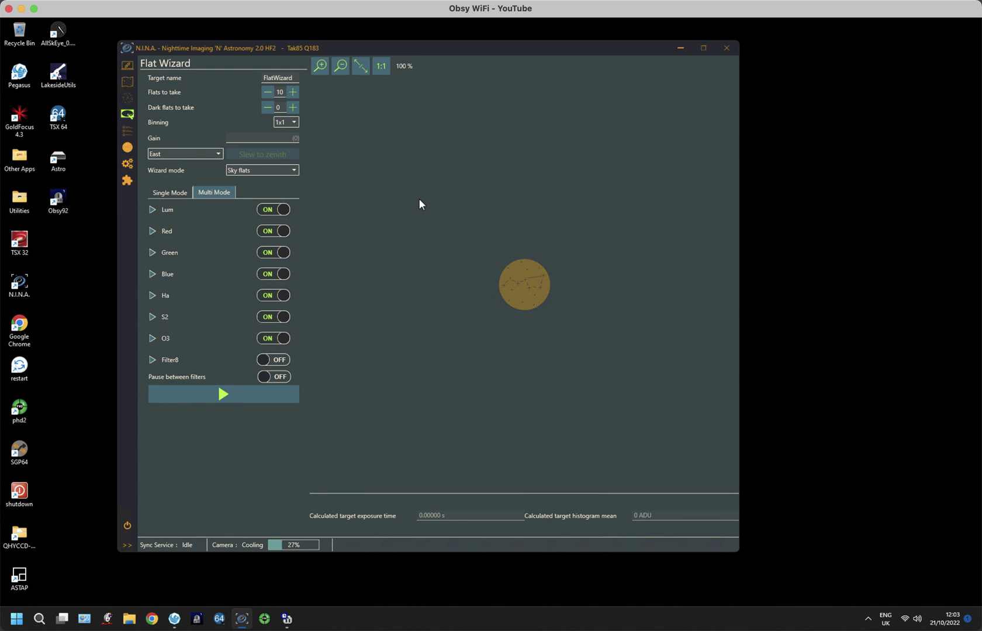
- Switch the wizard mode back to Dynamic exposure and set the Lum flat step size to 0.3 s
left_click(275, 169)
left_click(261, 184)
left_click(166, 193)
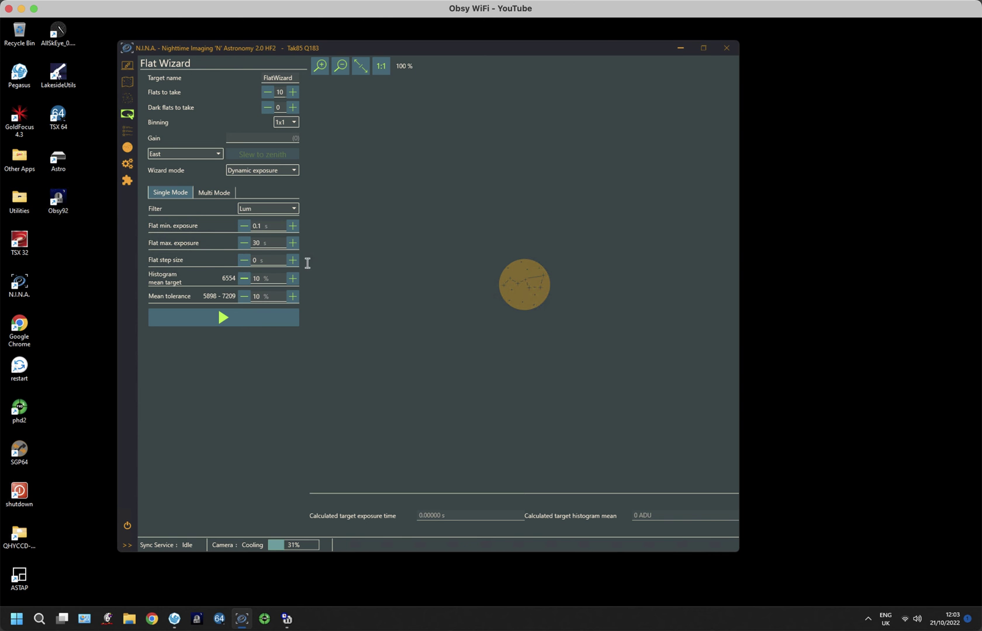
left_click(265, 257)
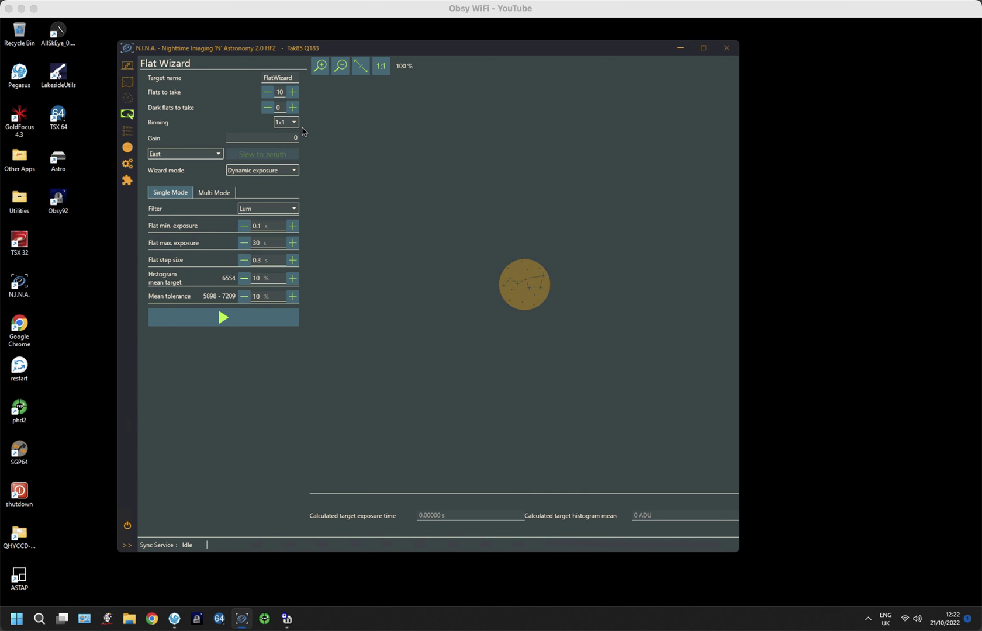
- Set 25 flats and 25 dark flats to take, then return to the Multi Mode filter list
left_click(284, 92)
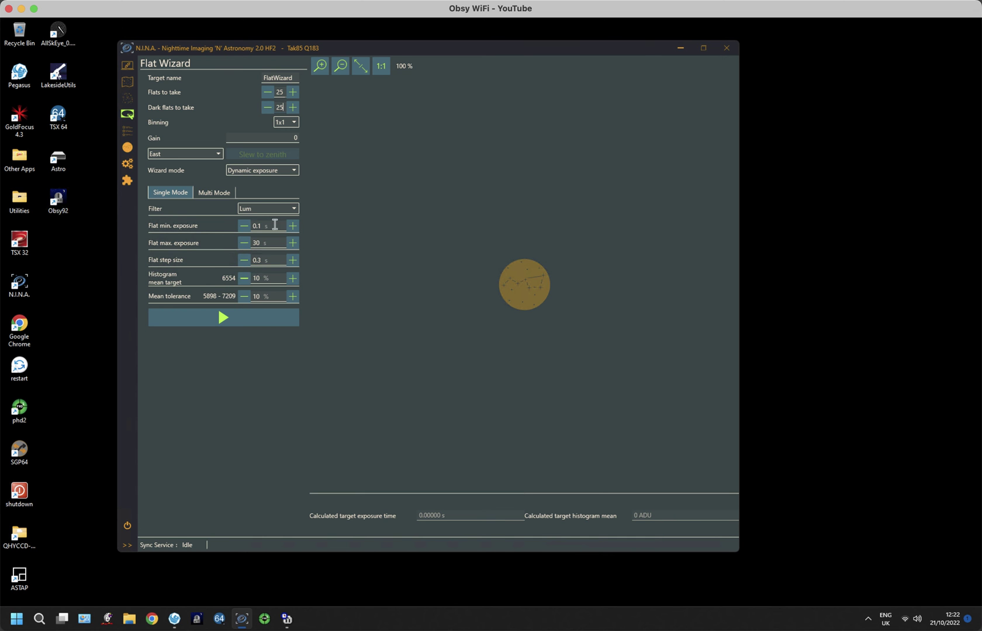
left_click(217, 192)
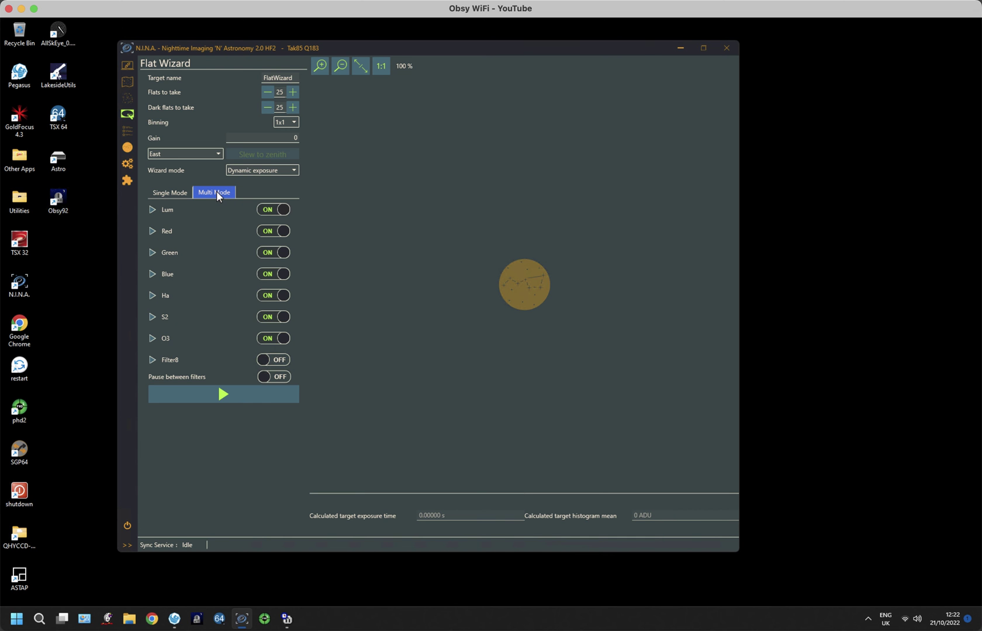
- Set the histogram mean target to 10% for the Green and Blue filters
left_click(153, 232)
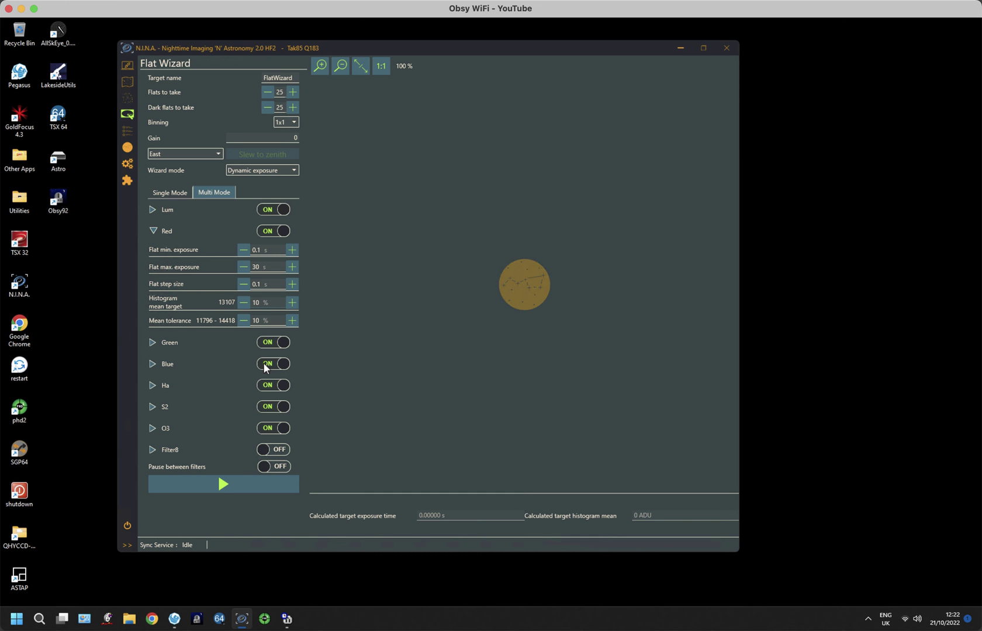
left_click(152, 343)
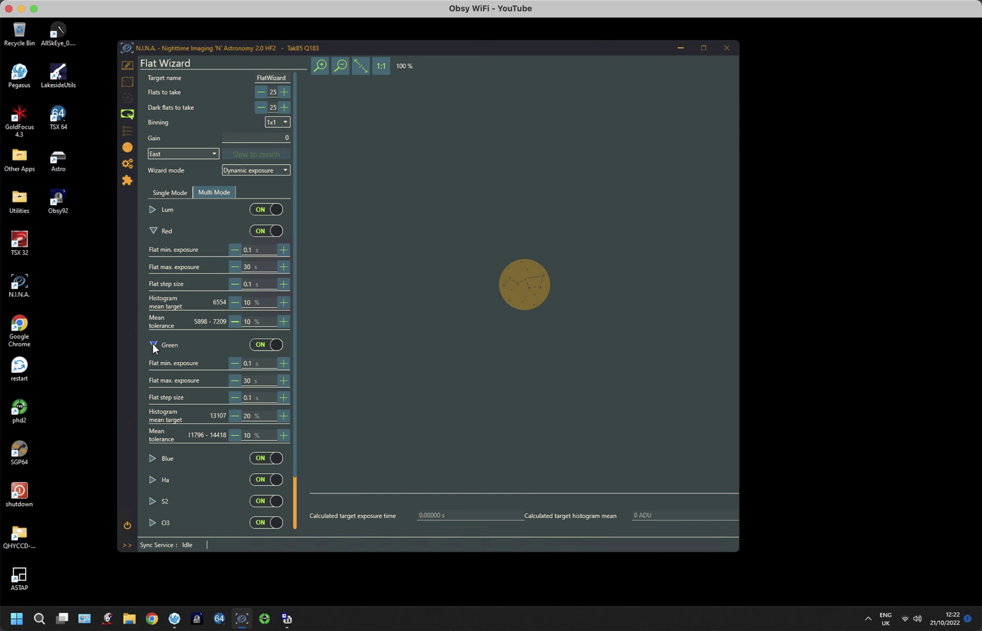
double_click(248, 416)
type("10")
scroll(184, 447, "down", 2)
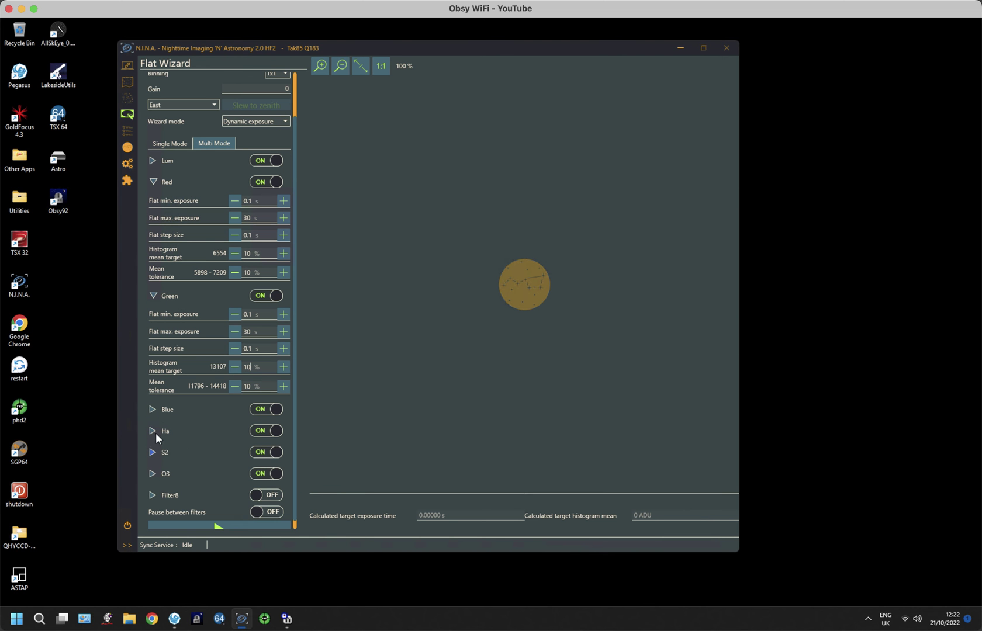
left_click(155, 409)
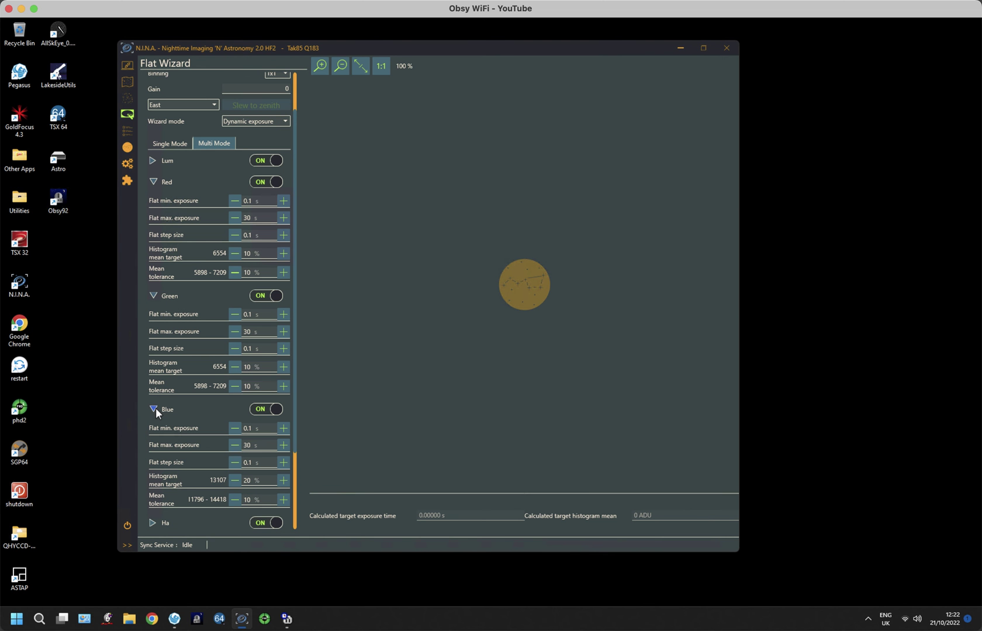
double_click(248, 481)
type("10")
scroll(248, 481, "down", 4)
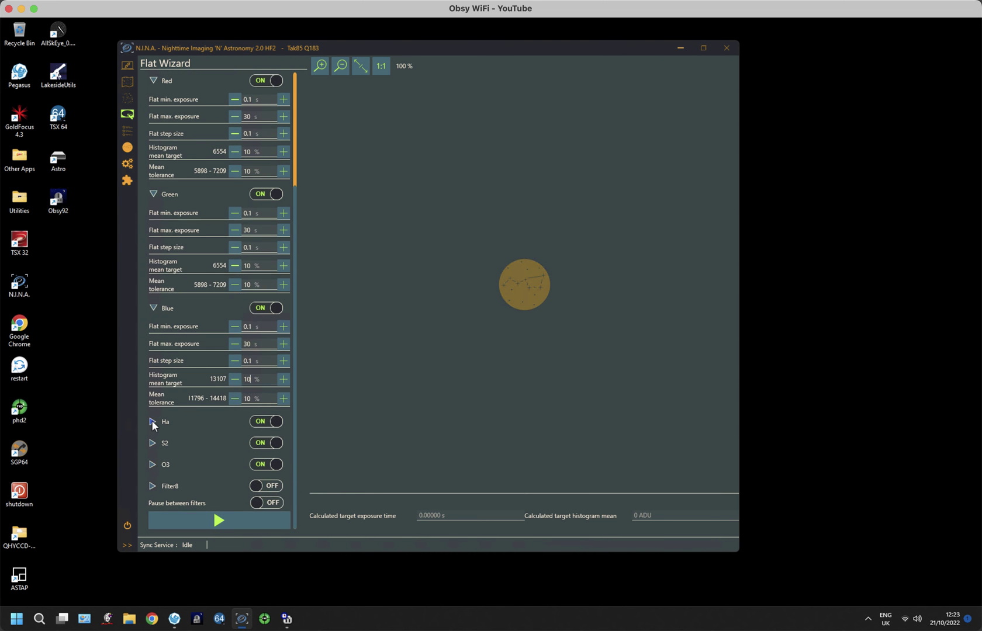
- Set the histogram mean target to 10% for the Ha, S2 and O3 filters
left_click(152, 421)
scroll(229, 487, "down", 2)
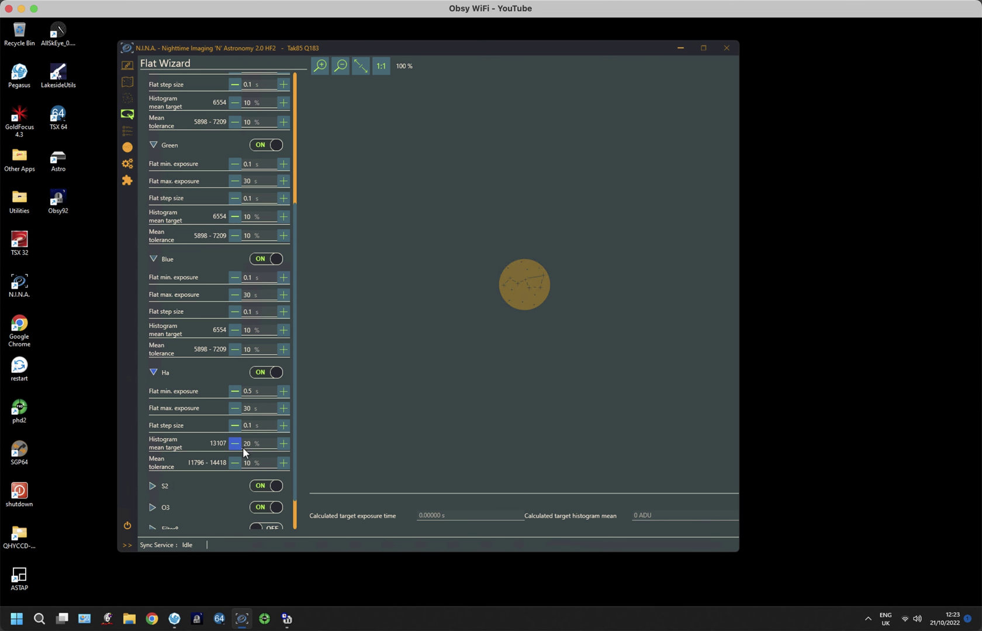
double_click(247, 443)
type("10")
left_click(152, 486)
scroll(206, 466, "down", 4)
double_click(247, 459)
type("10")
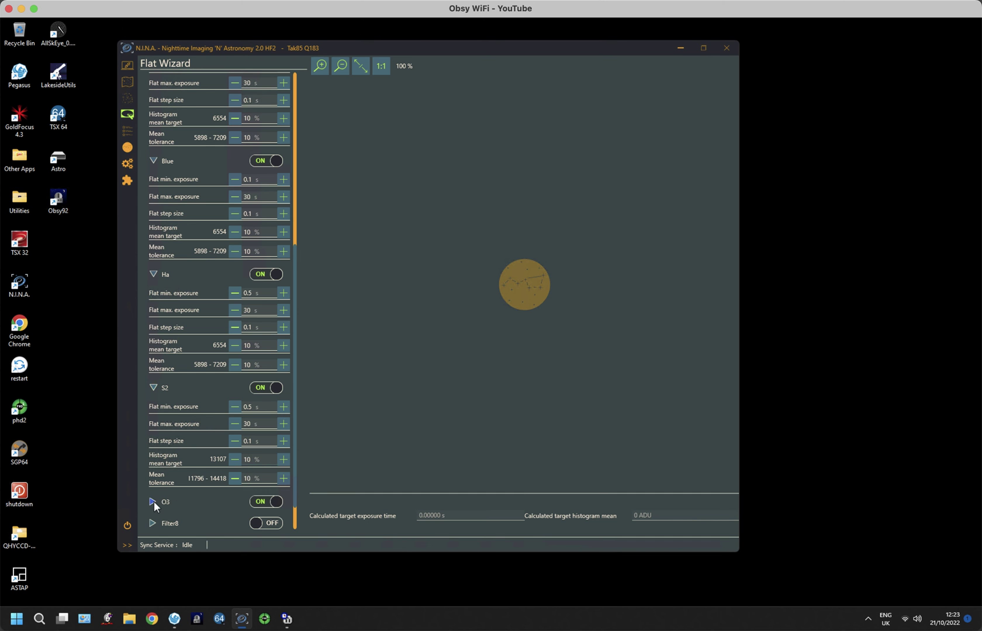
left_click(153, 501)
scroll(154, 501, "down", 3)
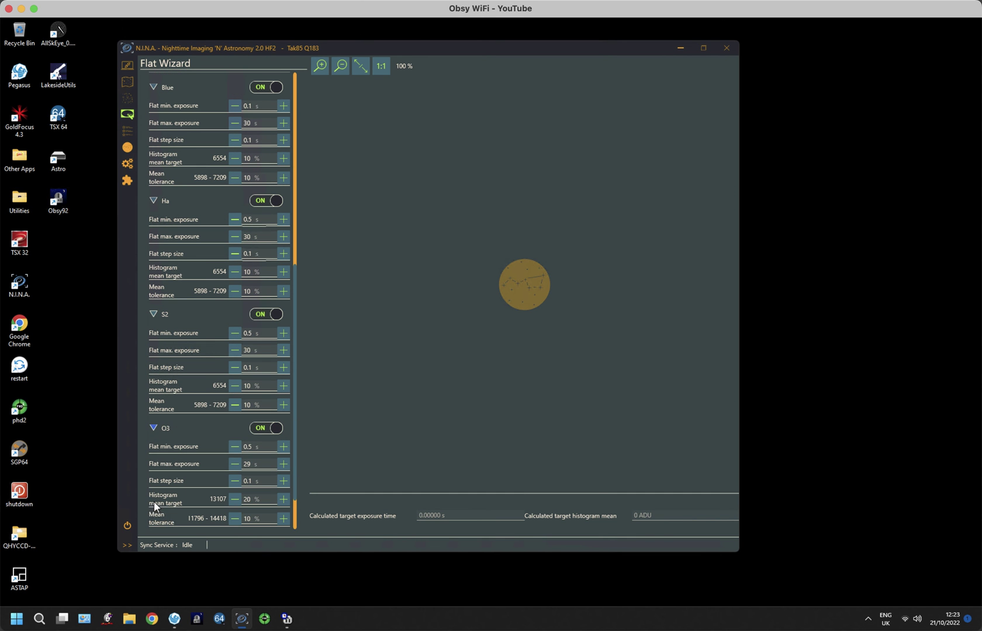
double_click(246, 498)
type("10")
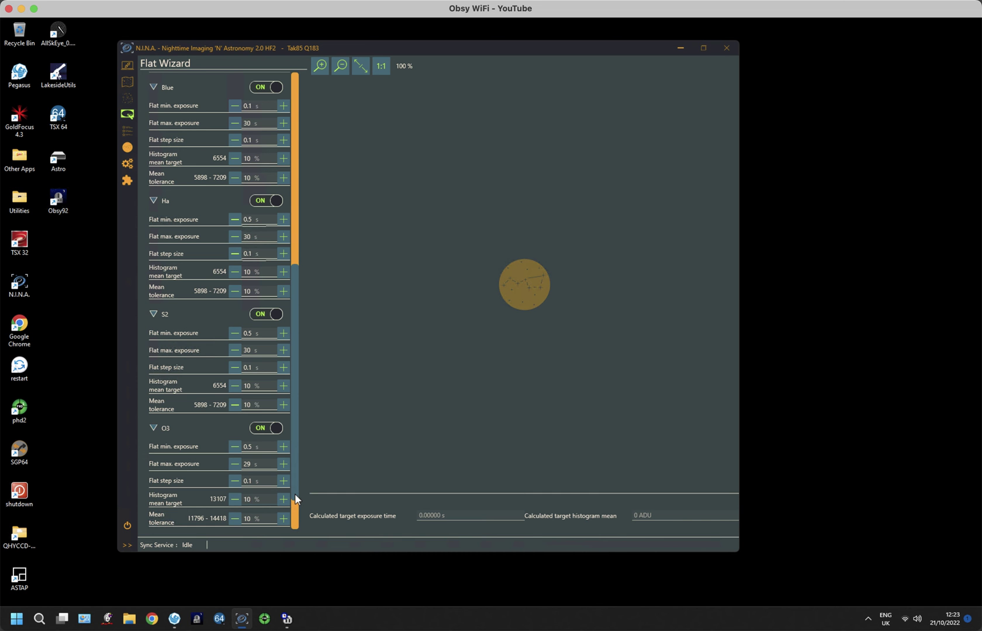
scroll(295, 493, "down", 3)
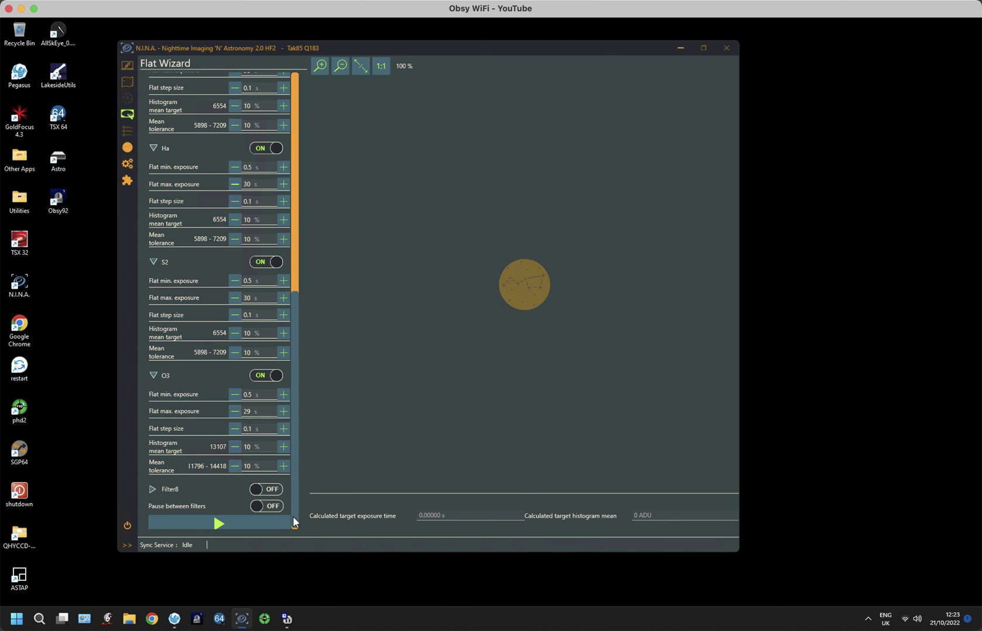
- Turn off O3 flats and collapse the Red through O3 filter sections
left_click(260, 378)
scroll(250, 289, "up", 10)
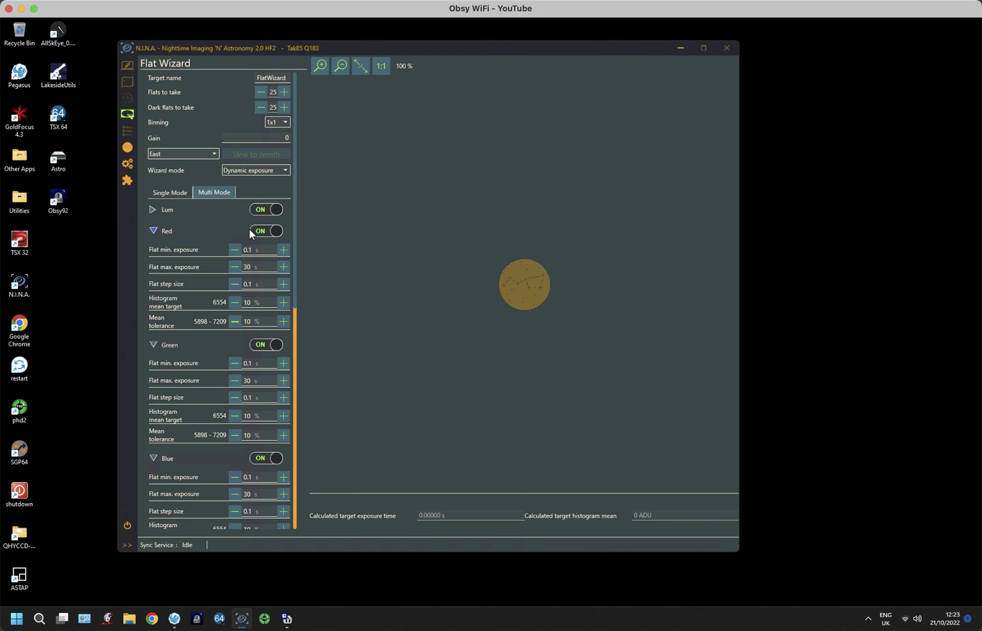
left_click(153, 230)
left_click(154, 253)
left_click(153, 273)
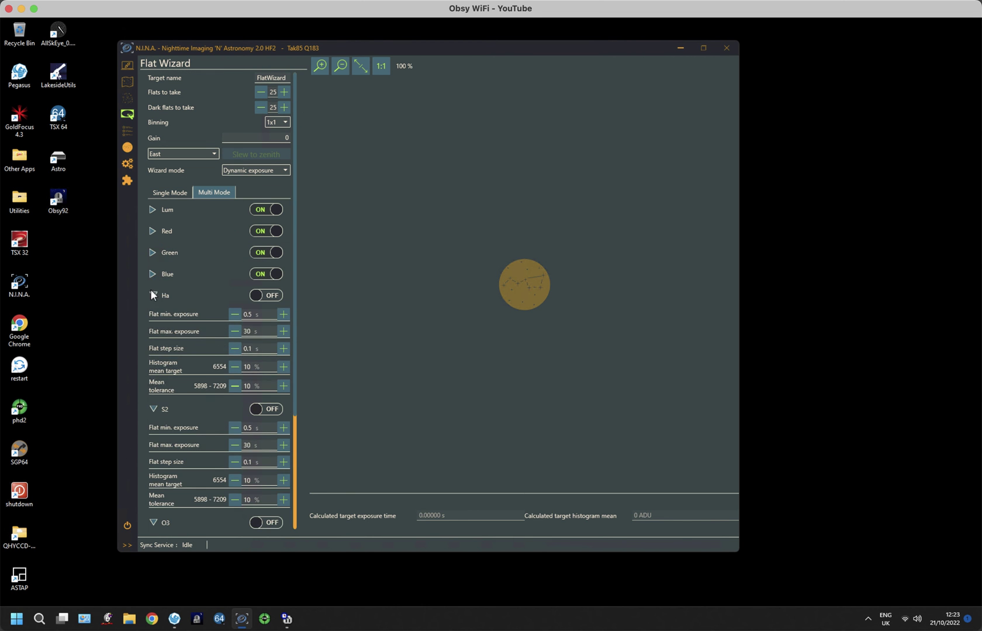
left_click(150, 290)
left_click(153, 316)
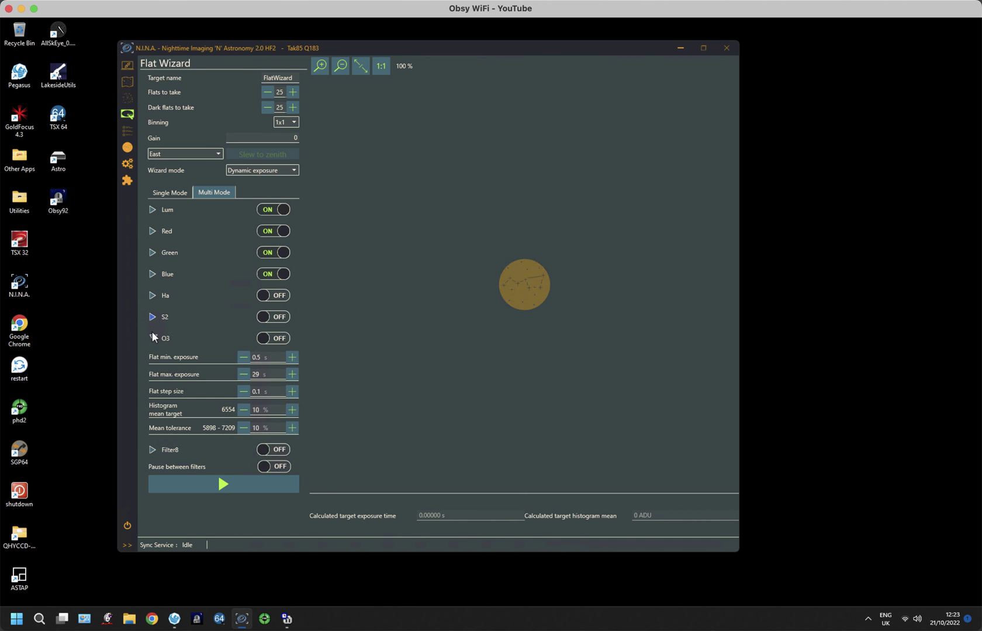
left_click(152, 335)
- Leave flats enabled only for Red, Green and Blue, with Lum, Ha, S2 and O3 off
left_click(270, 210)
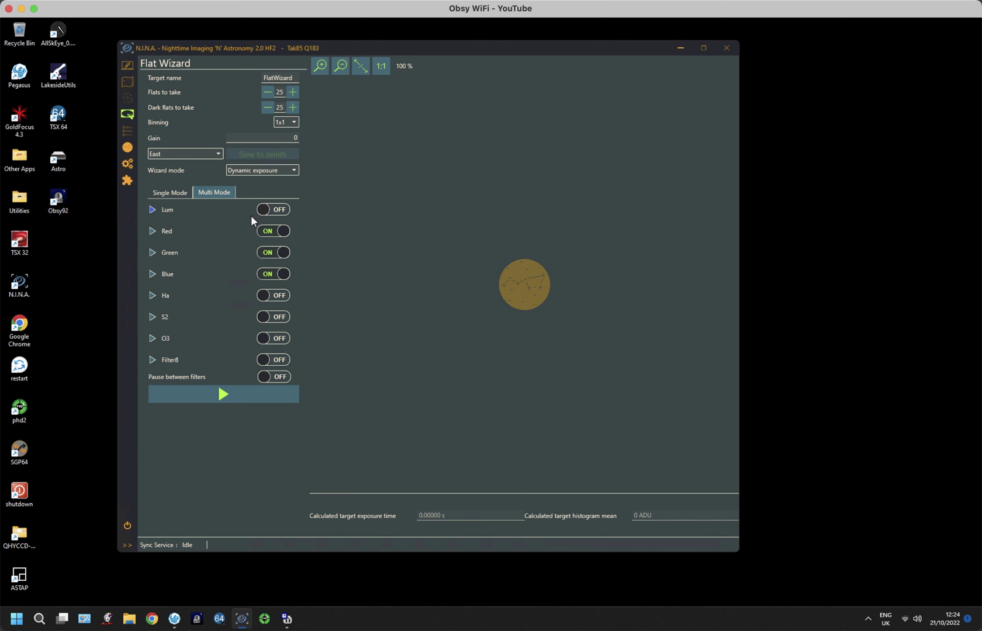
left_click(278, 295)
left_click(280, 316)
left_click(283, 339)
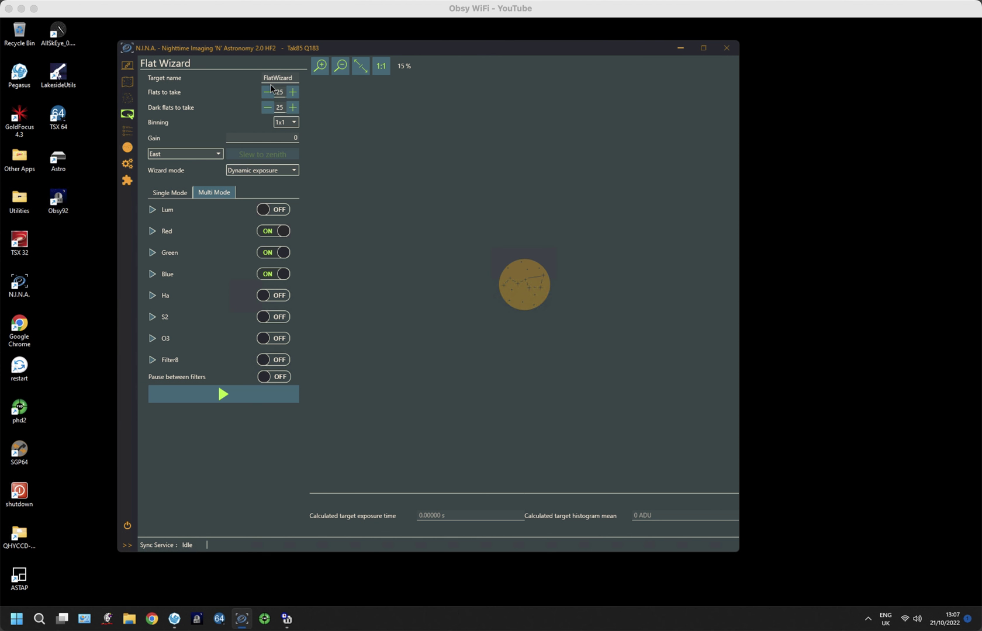
- Name the flats target Tak85Q183(30) and start capturing the Red, Green and Blue flats
left_click(282, 78)
double_click(281, 77)
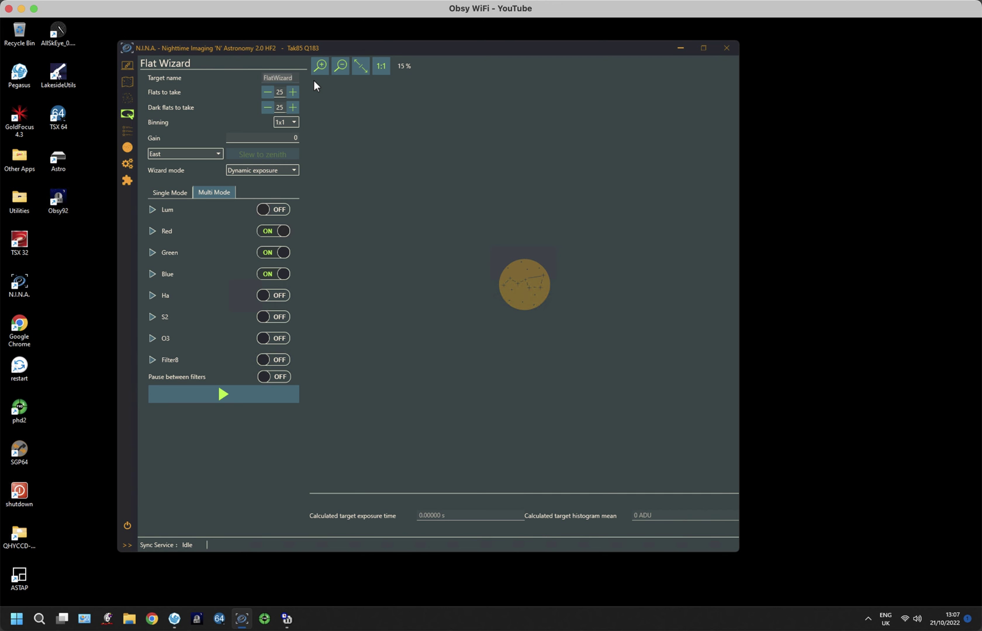
type("Tak8")
type("5")
type("Q183")
type("(30)")
left_click(222, 395)
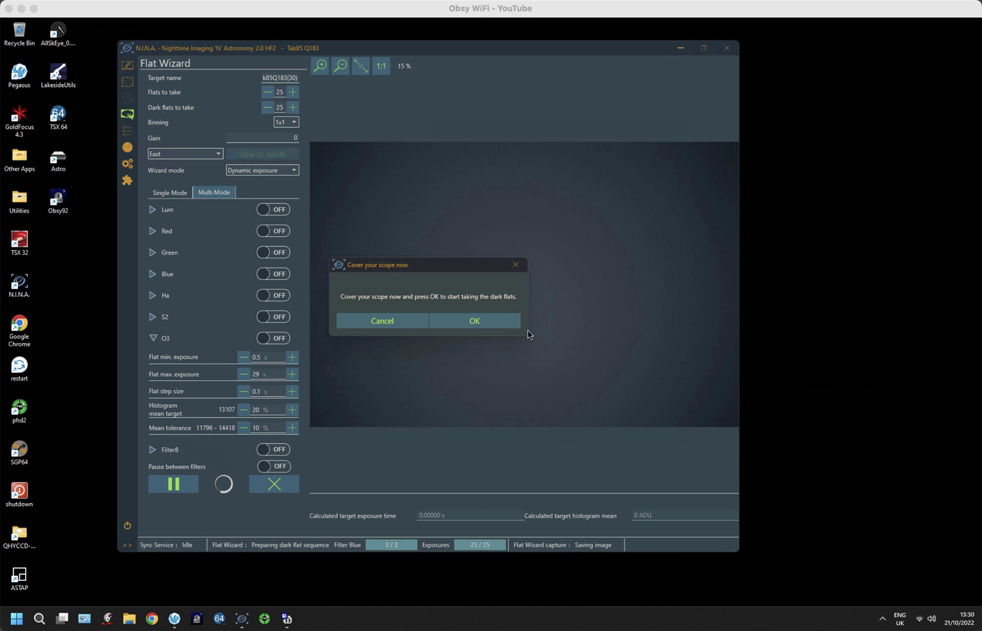
- Confirm the scope is covered so the dark flats get captured
left_click(471, 321)
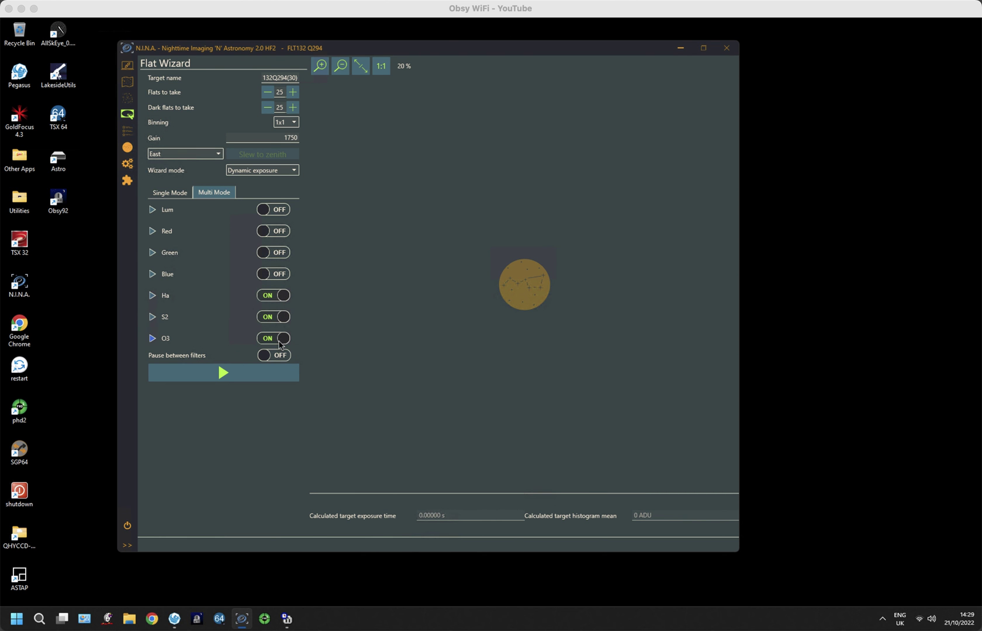
- Show the Flat Panel page listing trained flat times for Ha, S2 and O3 at gain 1750
left_click(126, 67)
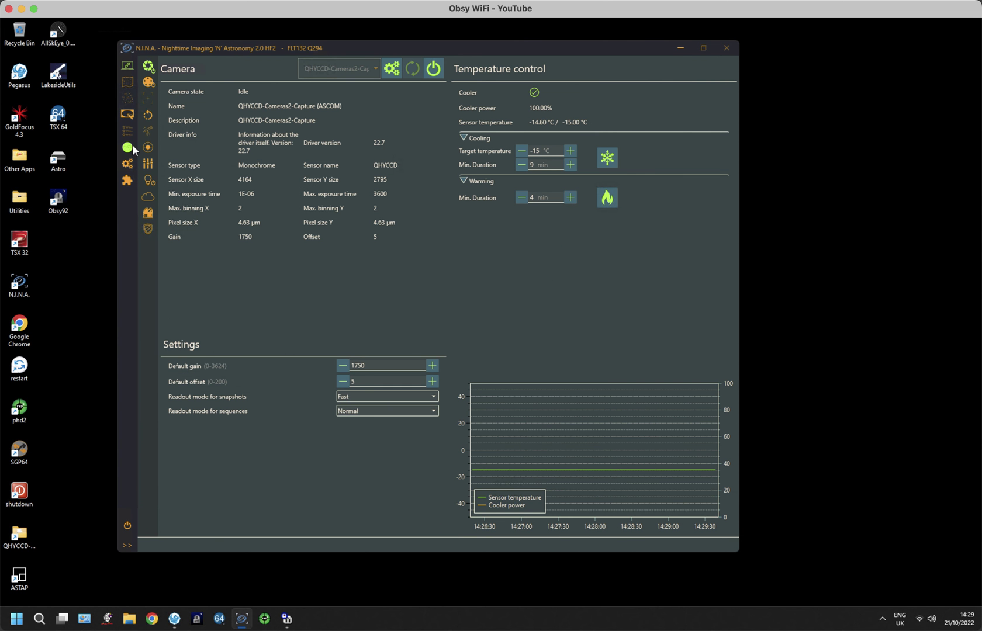
left_click(149, 181)
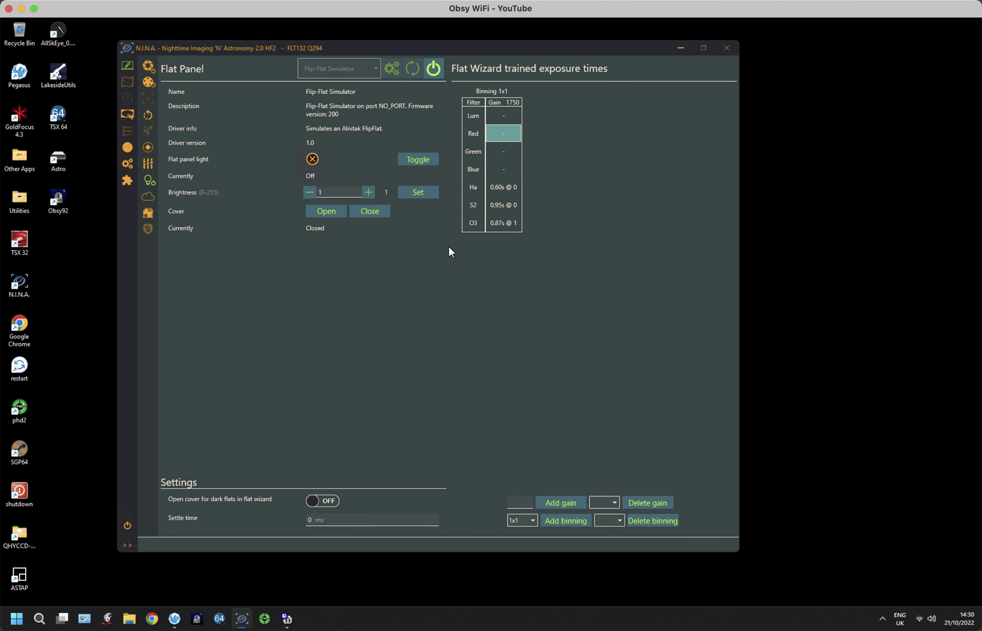
- Reopen the Flat Wizard and try Dynamic brightness mode, inspecting the Red filter's brightness settings
left_click(128, 113)
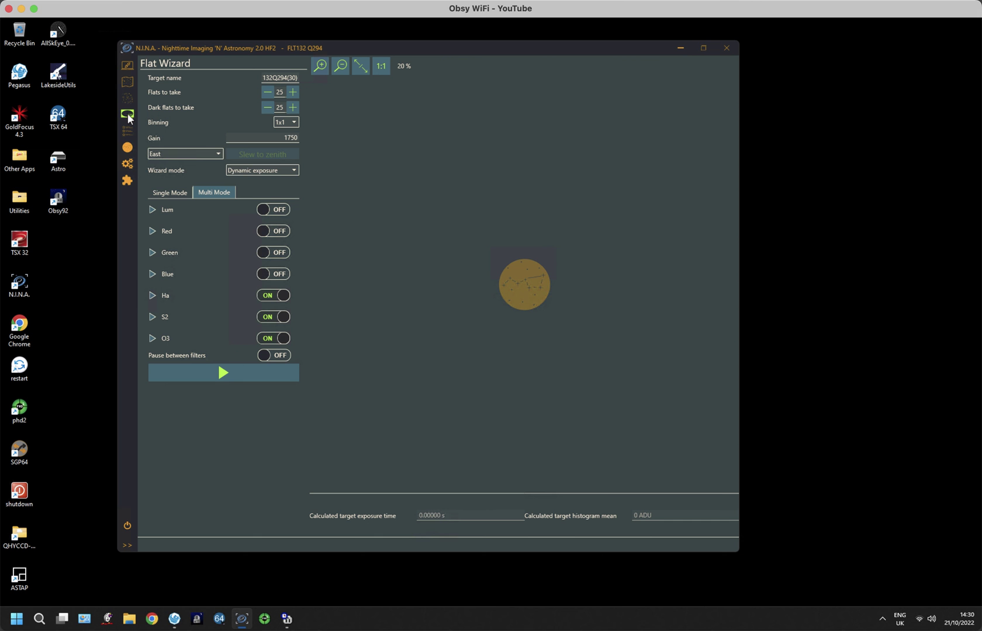
left_click(276, 170)
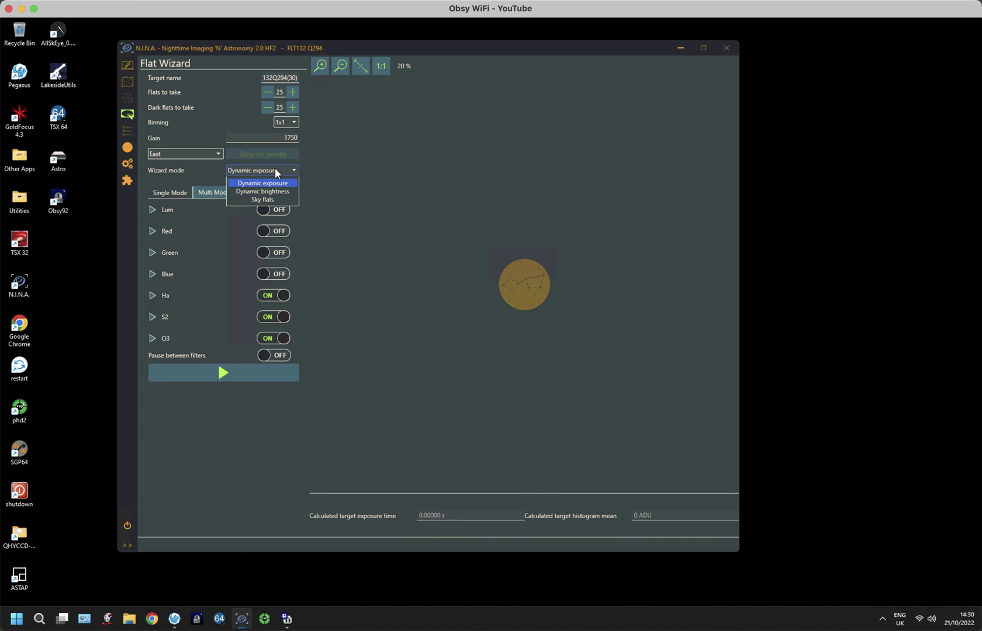
left_click(275, 192)
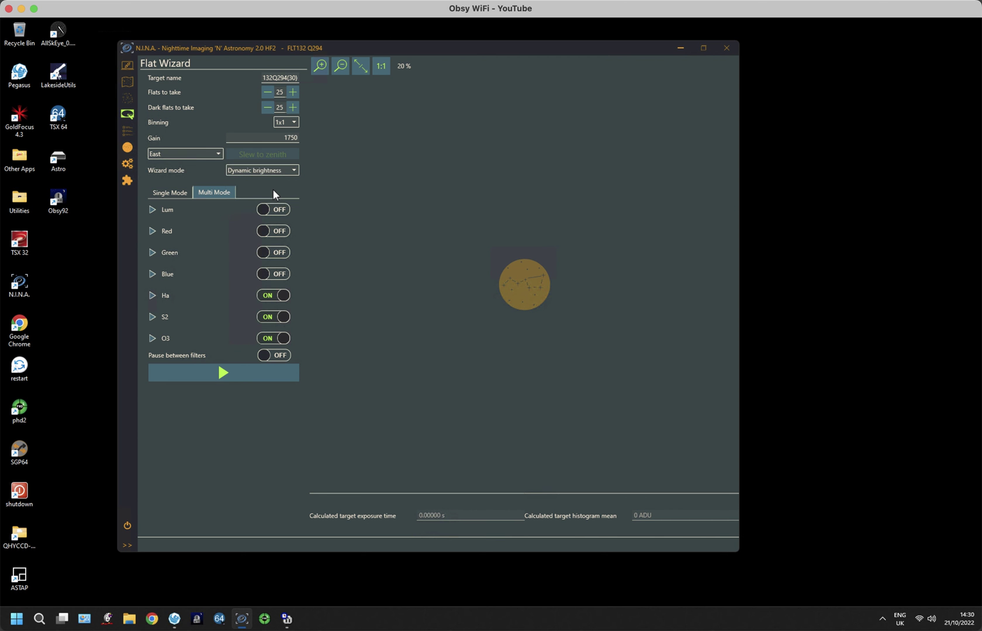
left_click(153, 231)
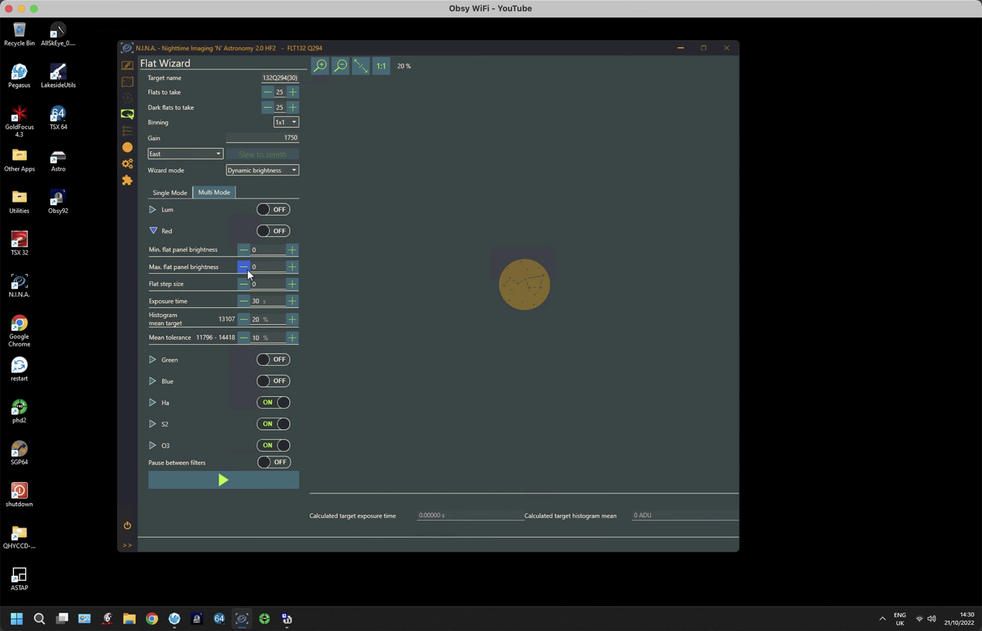
left_click(152, 231)
- Switch the wizard mode to Sky flats and review the Green filter's sky flat settings
left_click(253, 169)
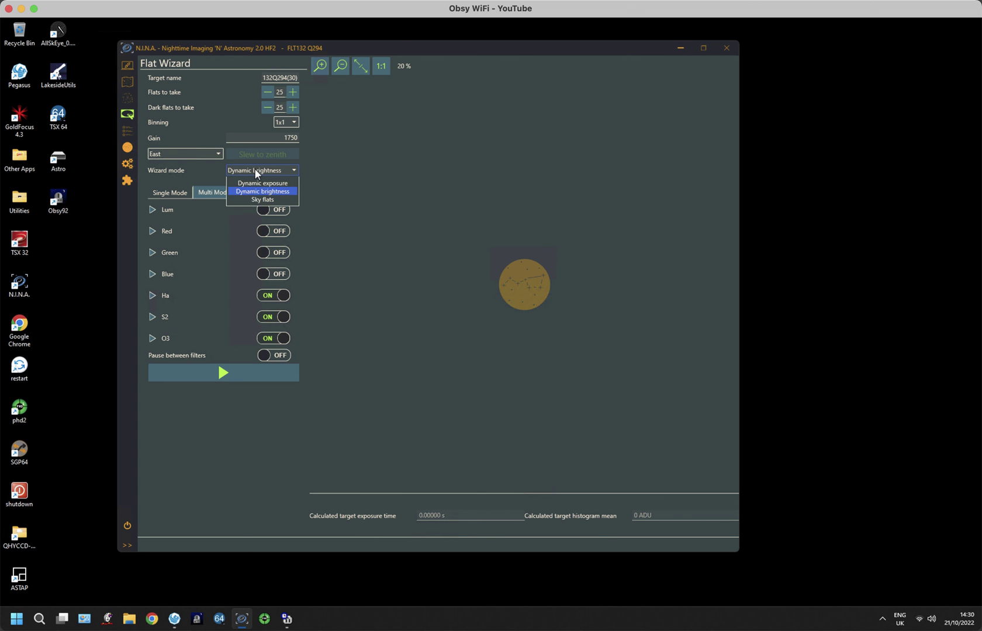
left_click(258, 200)
left_click(153, 253)
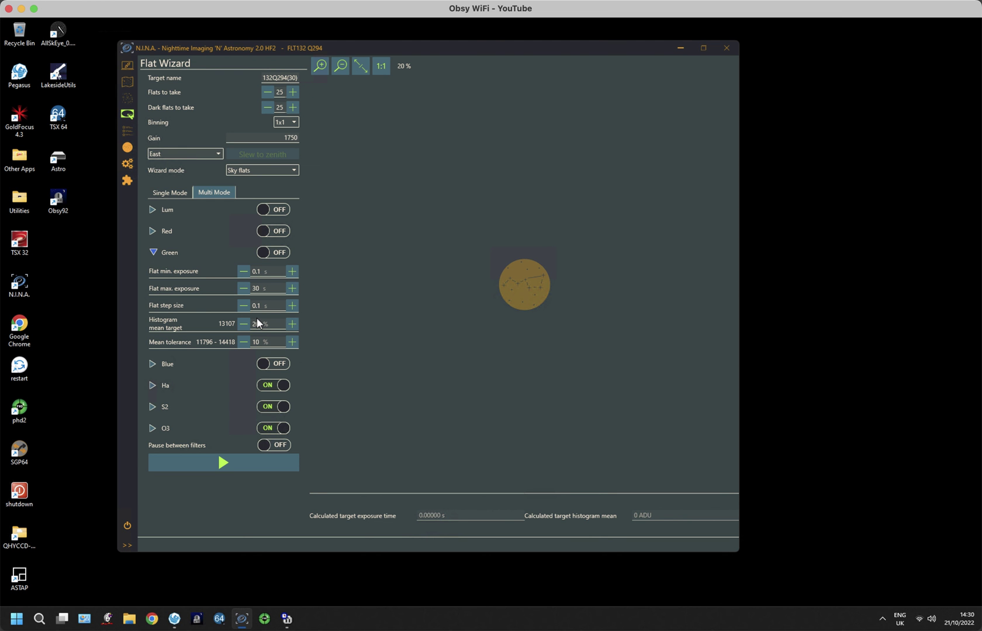
left_click(152, 252)
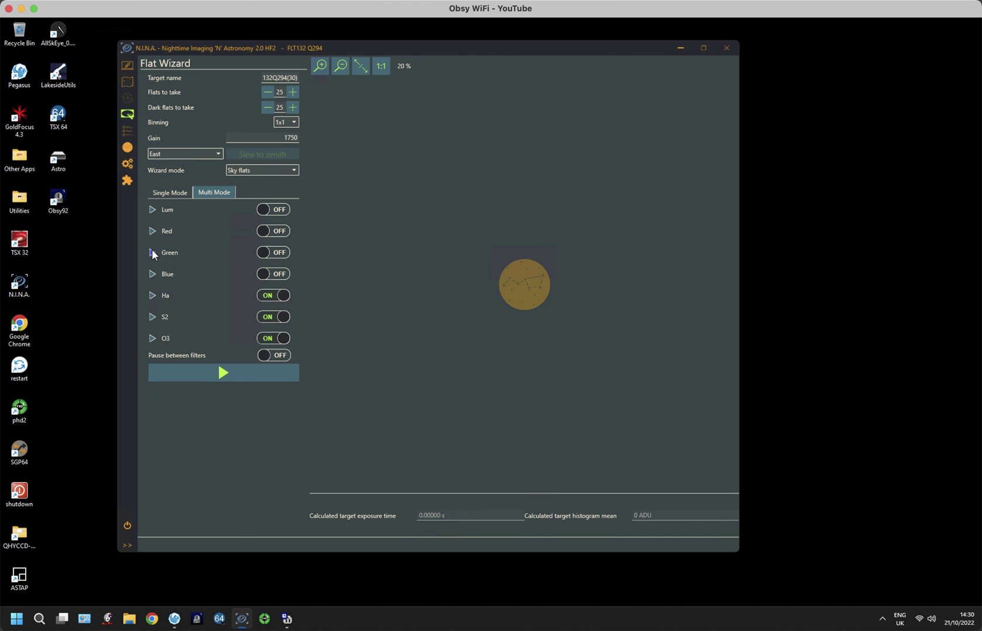
- Show the Flat Panel page with its trained flat times at gain 1750 for Ha, S2 and O3
left_click(126, 68)
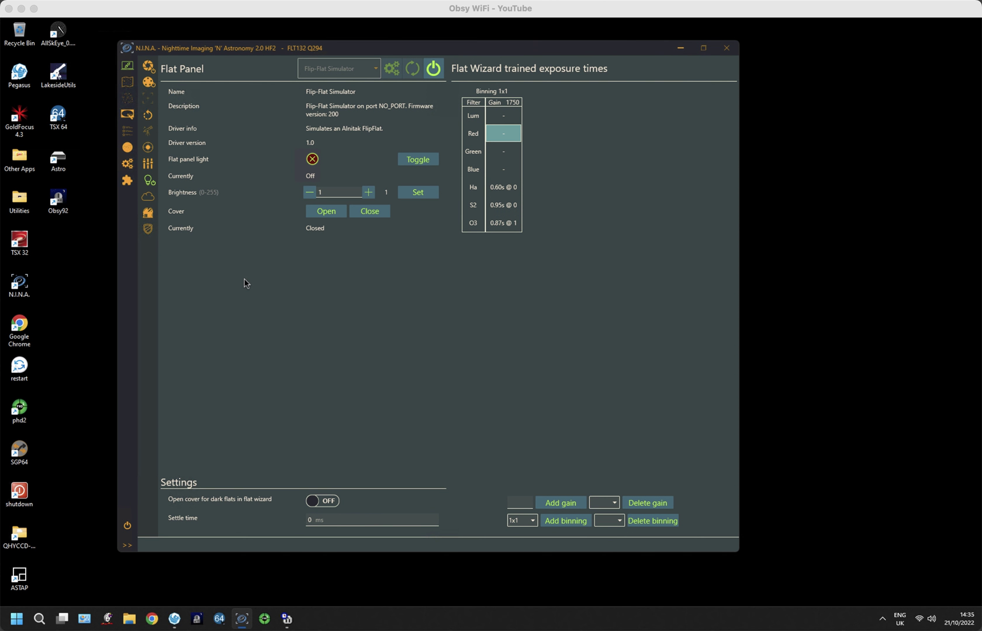
- Open the empty advanced sequence and scroll the Instructions list to the Flat Device section
left_click(125, 133)
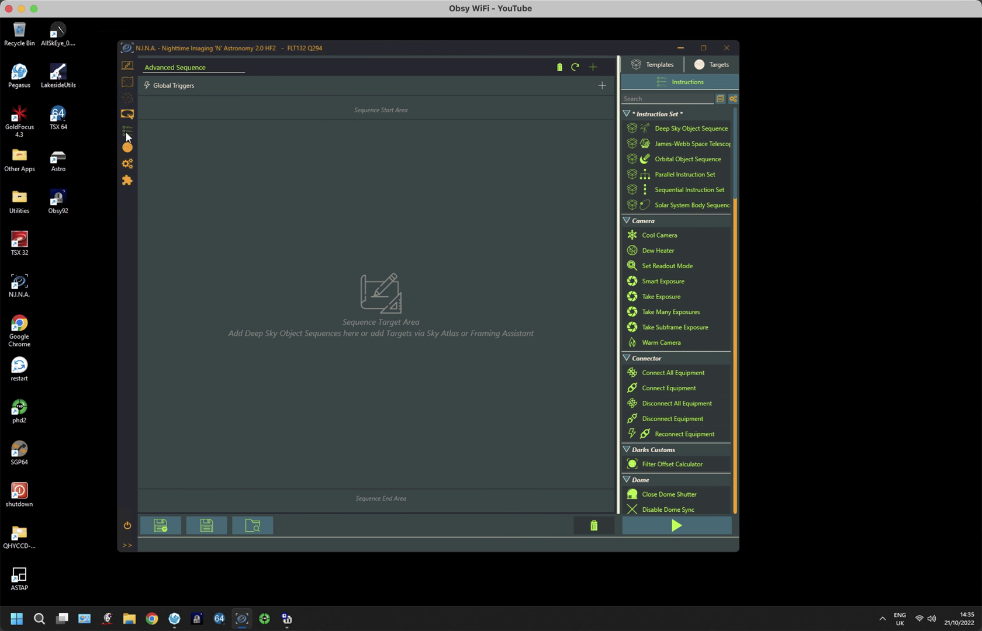
scroll(698, 201, "down", 10)
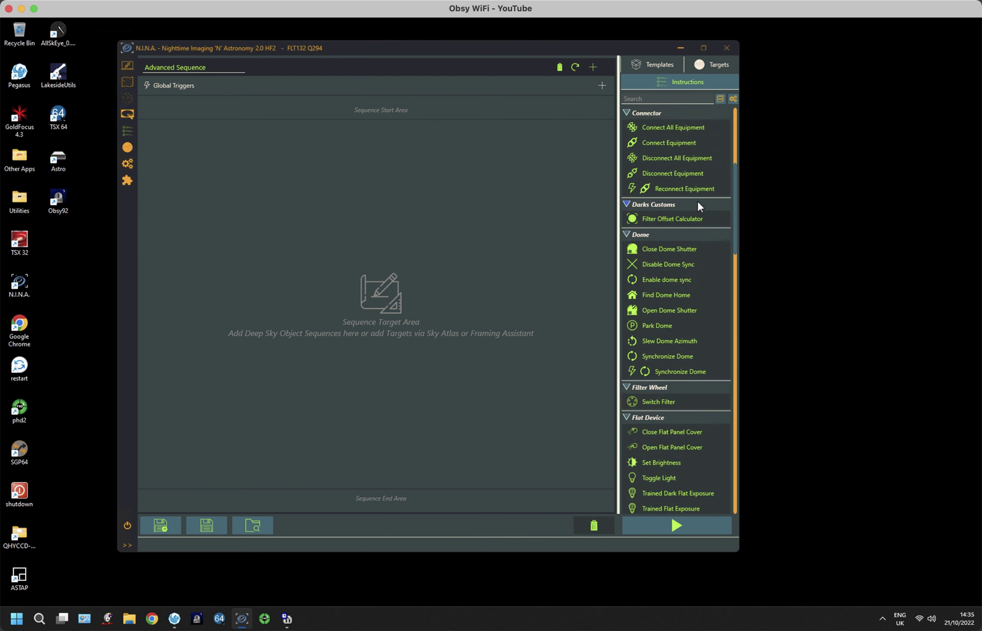
scroll(697, 201, "down", 3)
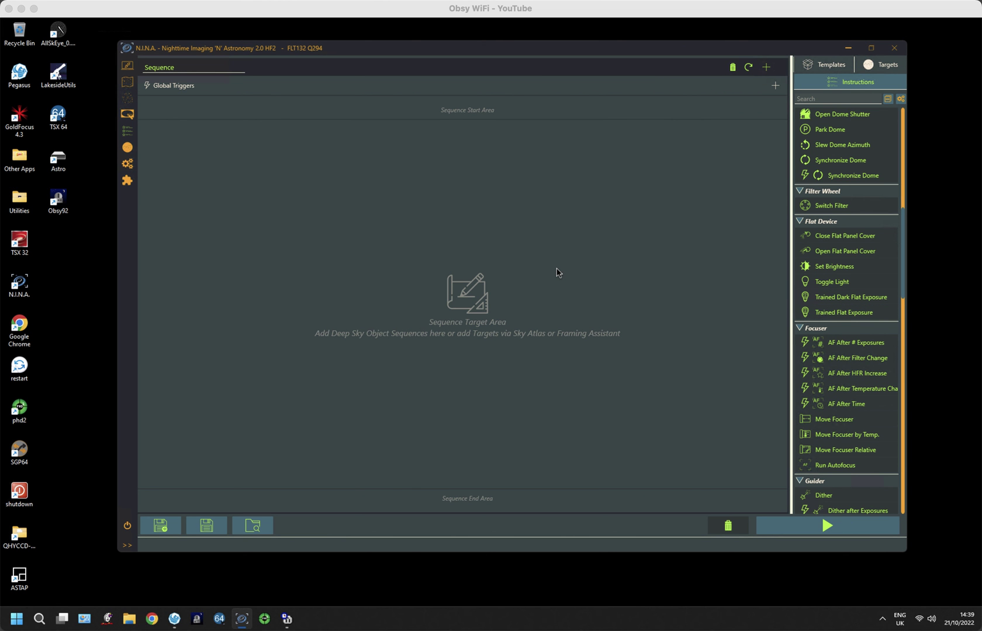
- Add Close Flat Panel Cover, Toggle Light, and Set Brightness raised to 4 to the sequence
left_click_drag(819, 237, 680, 188)
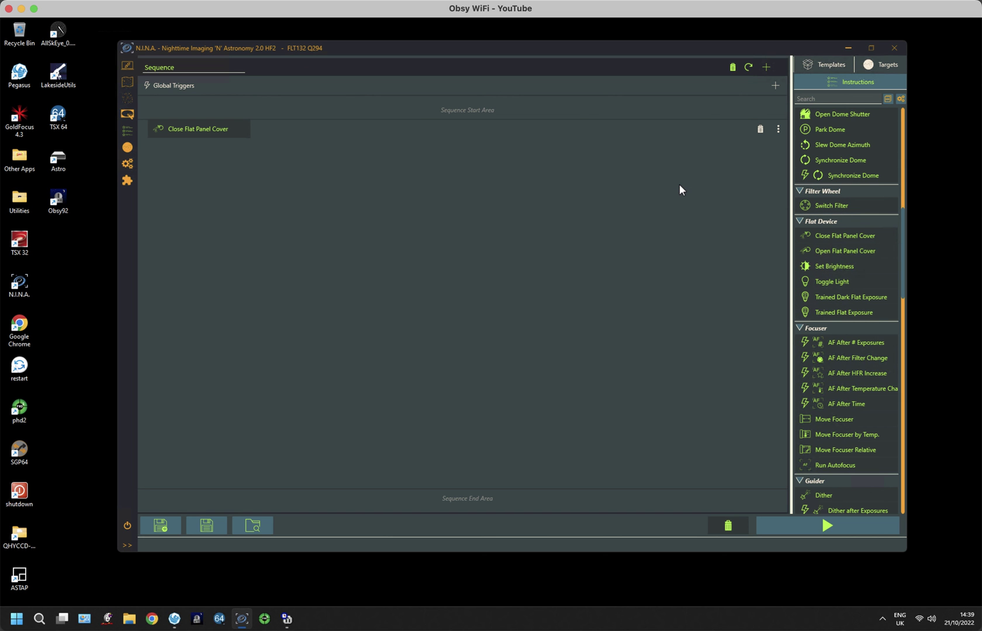
left_click_drag(839, 281, 268, 147)
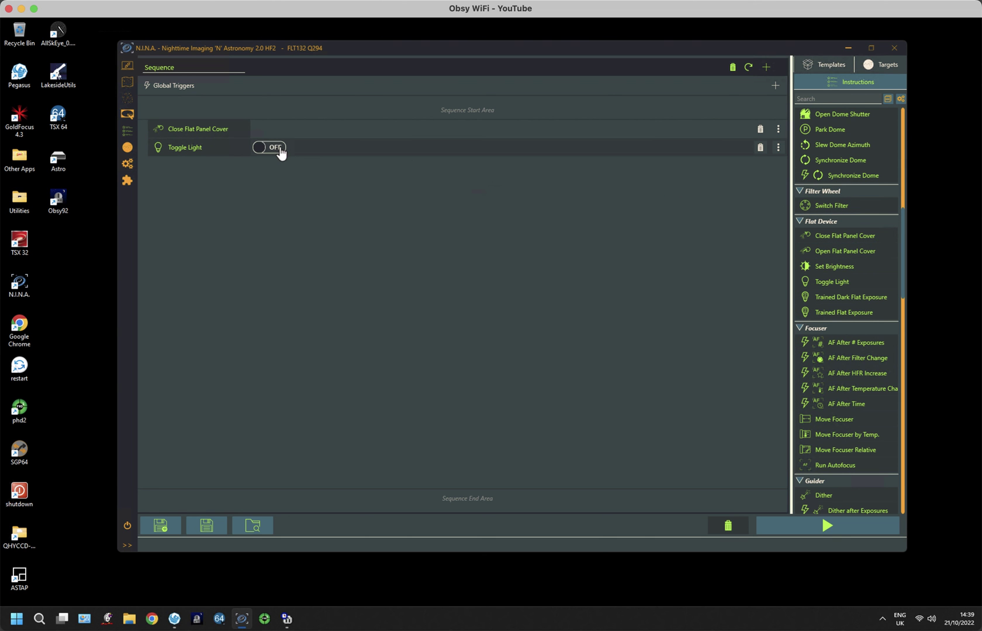
left_click_drag(838, 266, 253, 166)
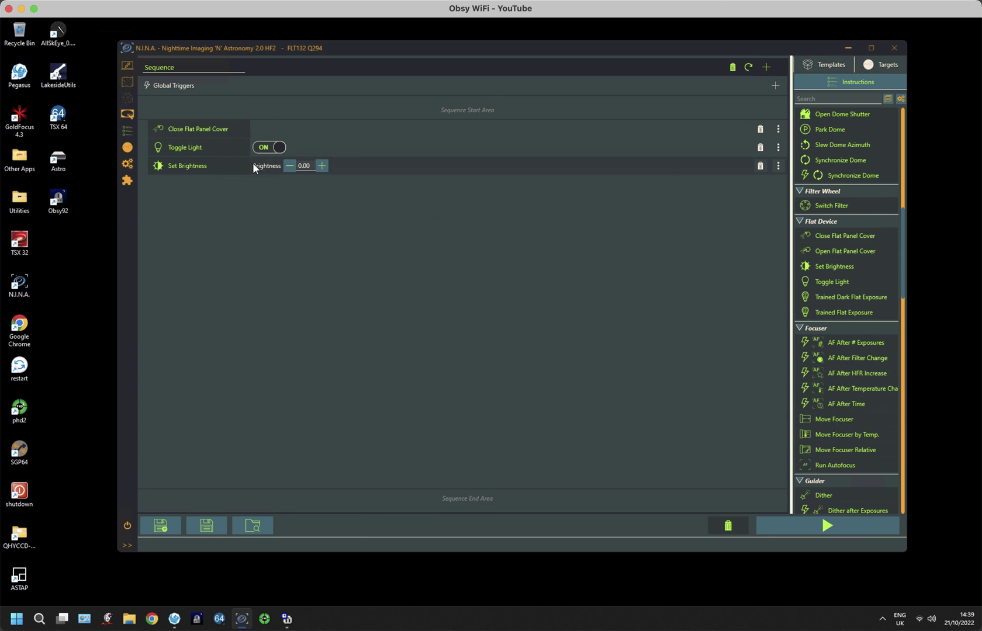
left_click(321, 165)
left_click(321, 166)
left_click(321, 165)
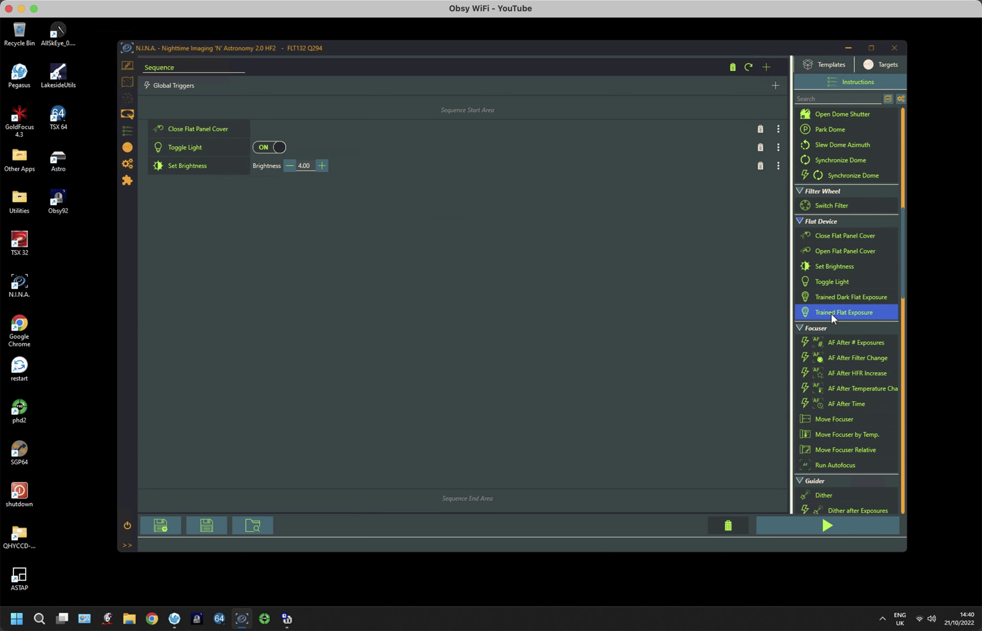
- Append Trained Flat Exposure, a second Toggle Light, Trained Dark Flat Exposure and Open Flat Panel Cover
left_click_drag(835, 311, 264, 185)
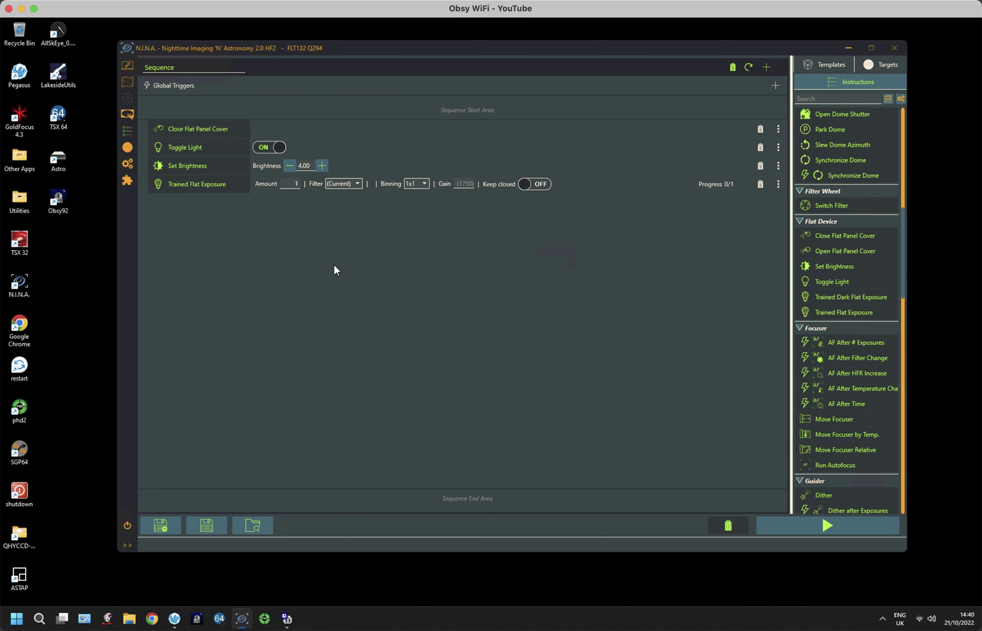
left_click_drag(831, 281, 192, 191)
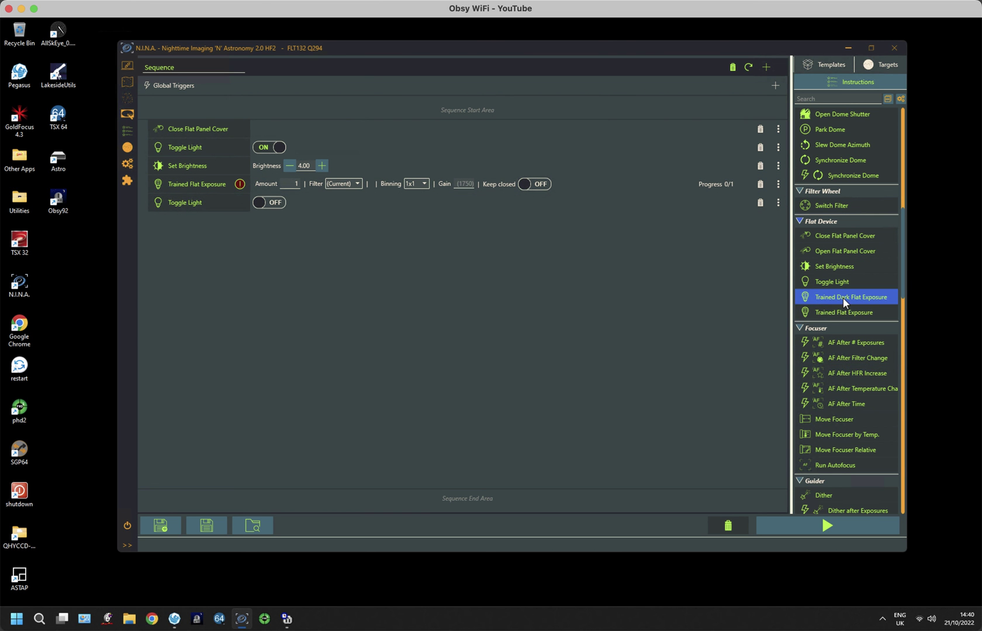
left_click_drag(843, 297, 178, 216)
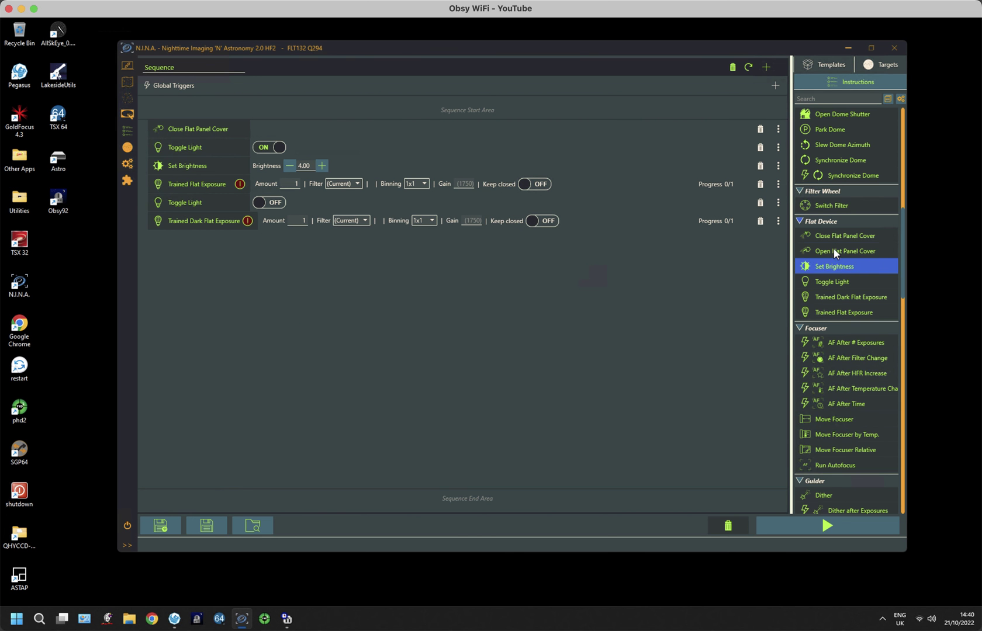
left_click_drag(834, 250, 263, 298)
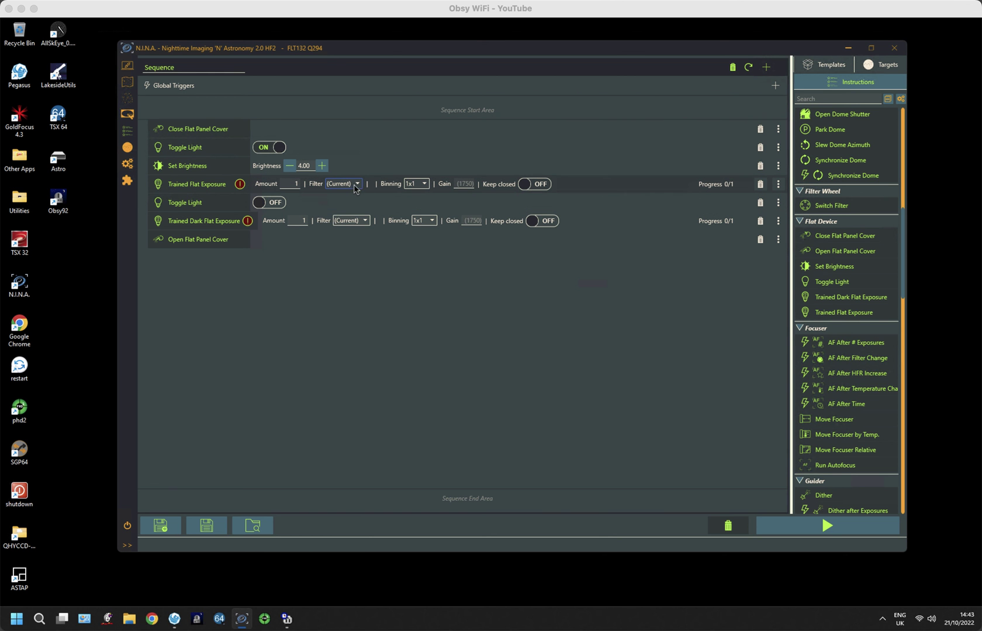
- Set the Ha filter on both trained flat and dark-flat exposures, then view the Flat Panel page
left_click(357, 184)
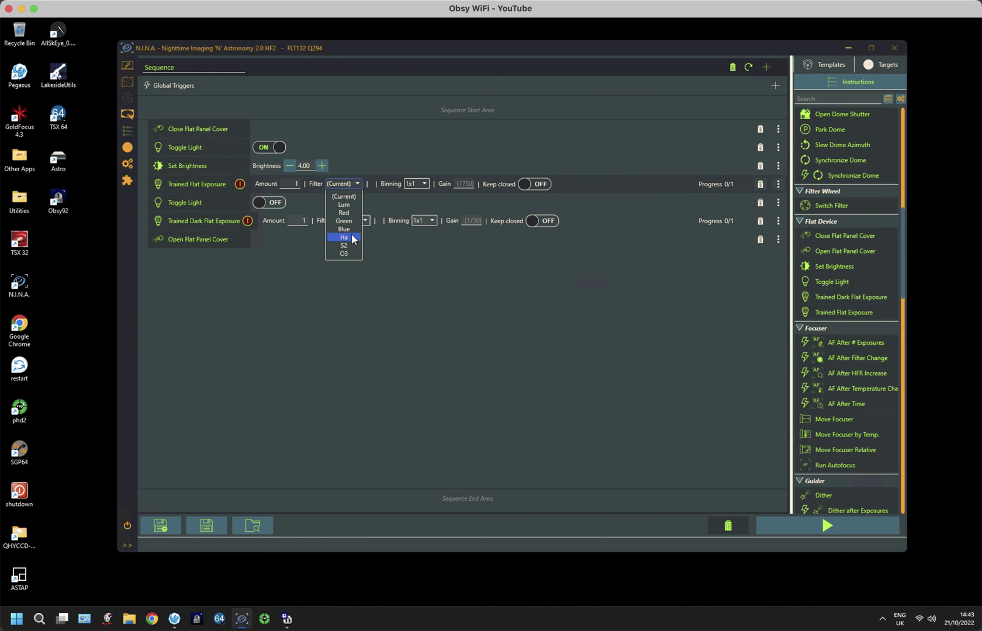
left_click(351, 235)
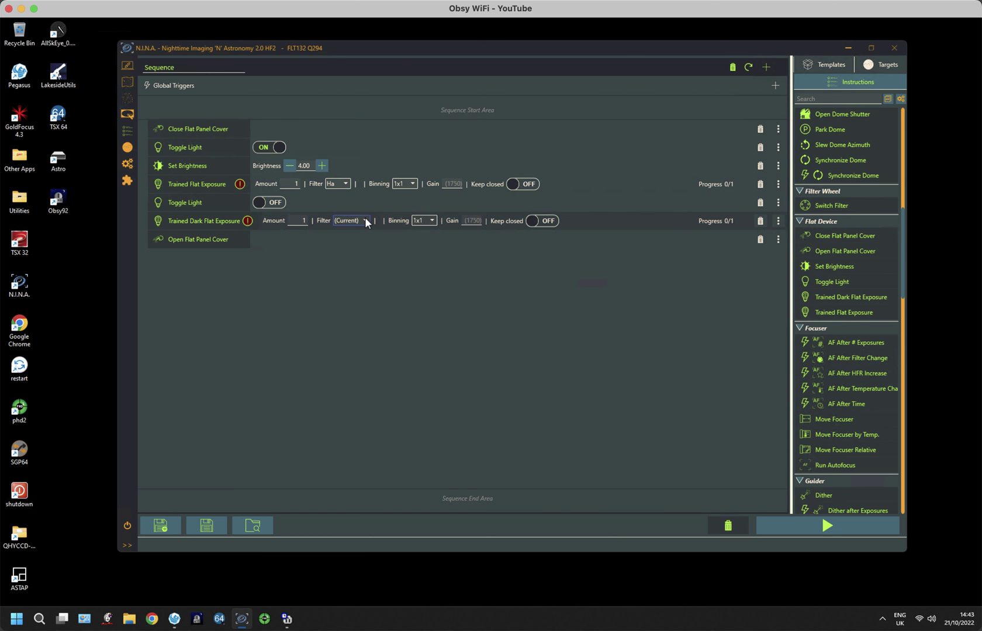
left_click(364, 221)
left_click(356, 274)
left_click(128, 65)
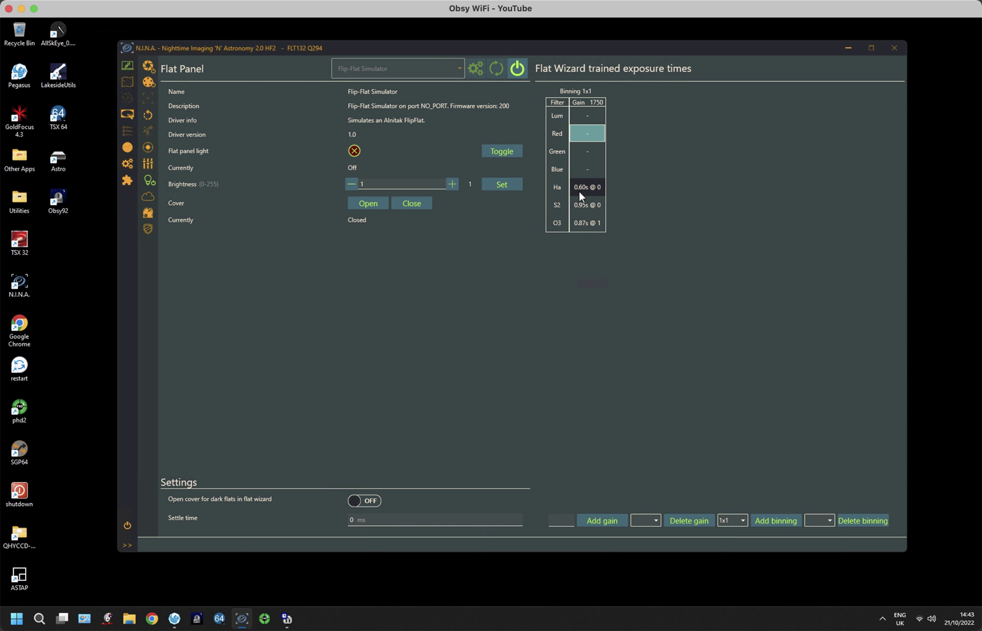
- Return to the seven-step flat sequence with Ha trained flat and dark-flat exposures
left_click(128, 131)
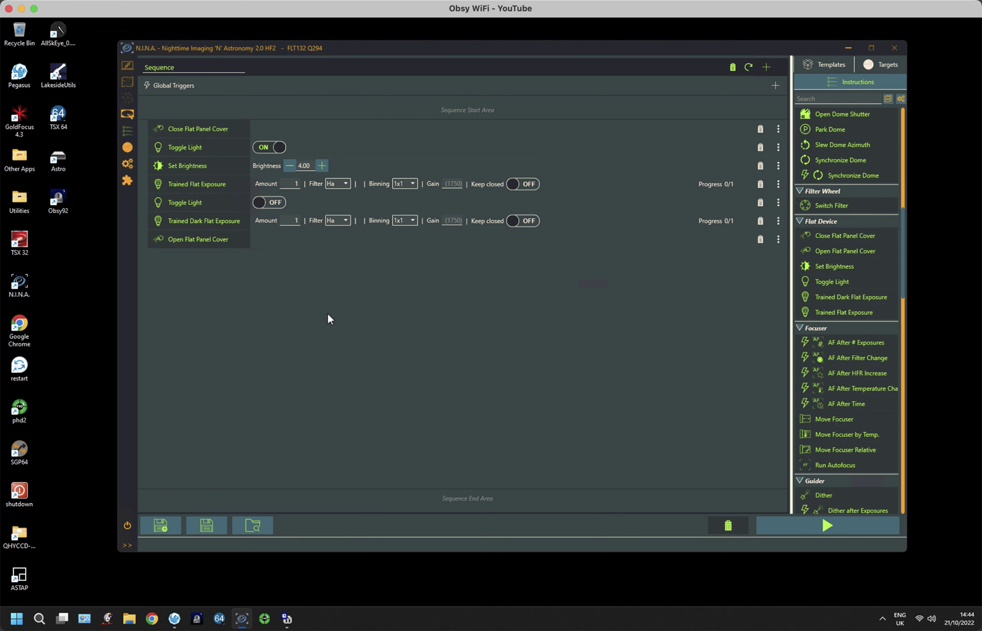
- Put Slew To Alt/Az (altitude 0, azimuth 90) at the top and delete the Close Flat Panel Cover step
scroll(871, 349, "down", 8)
scroll(871, 350, "down", 7)
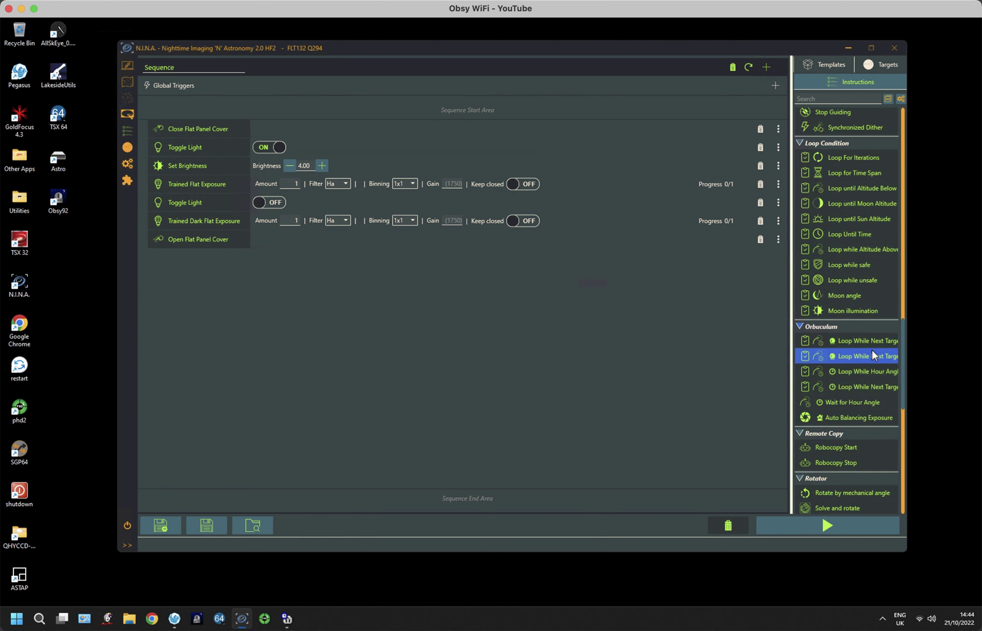
scroll(872, 350, "down", 5)
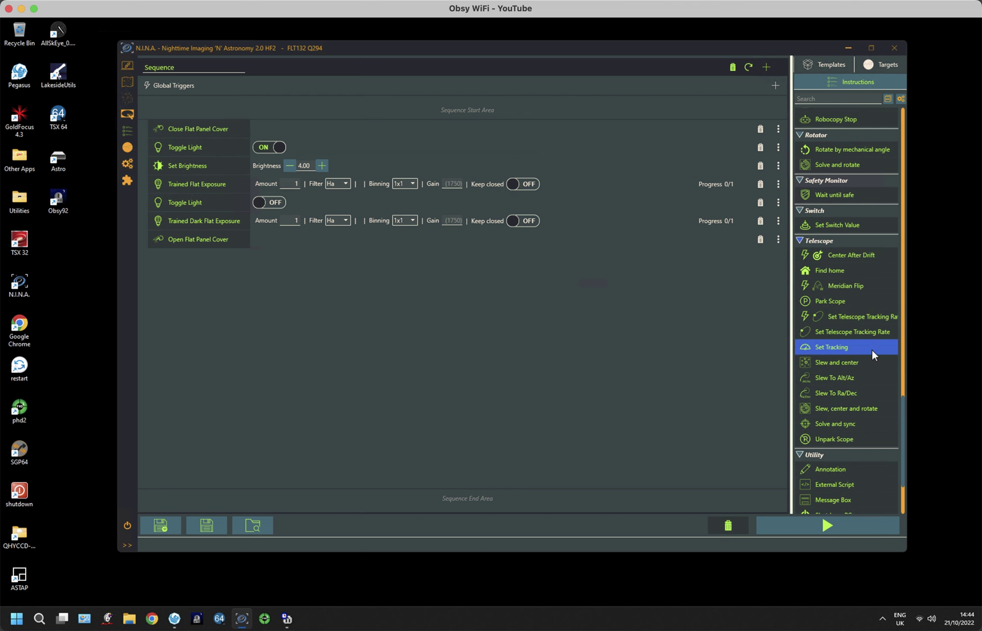
left_click_drag(848, 380, 201, 120)
left_click(760, 147)
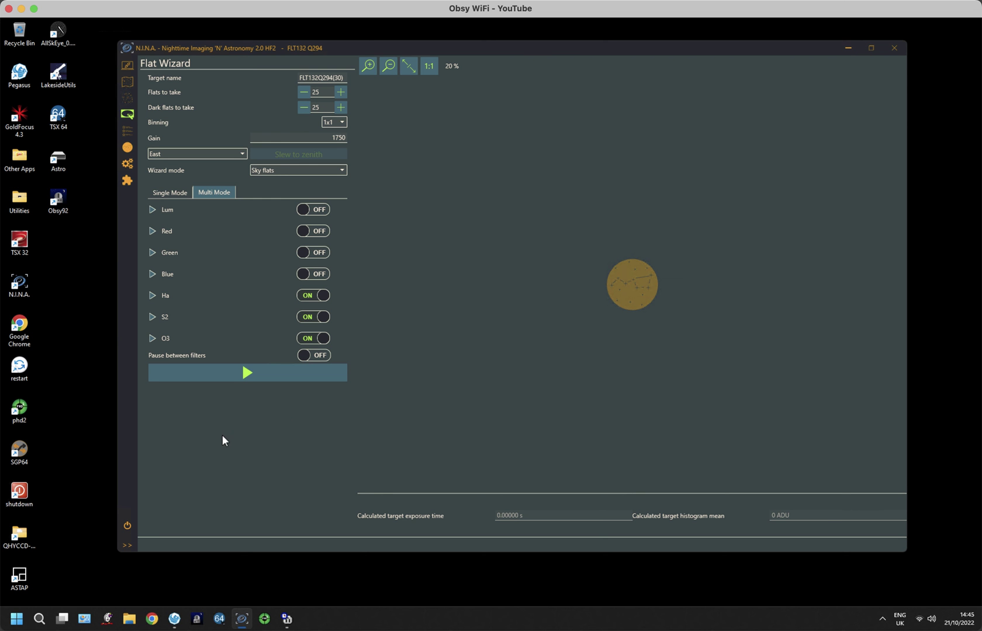
left_click(130, 621)
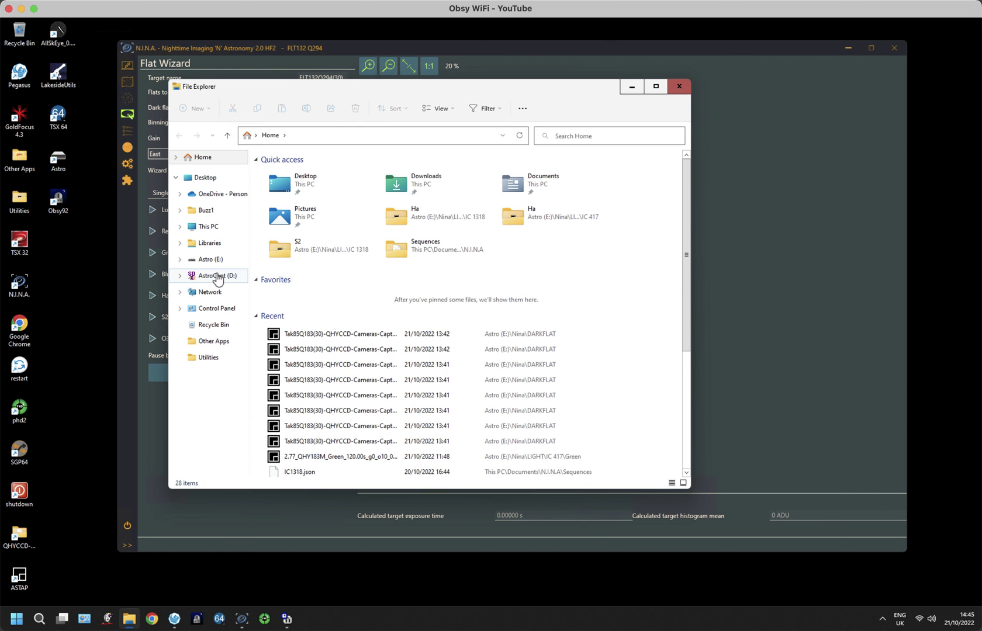
left_click(211, 261)
double_click(273, 205)
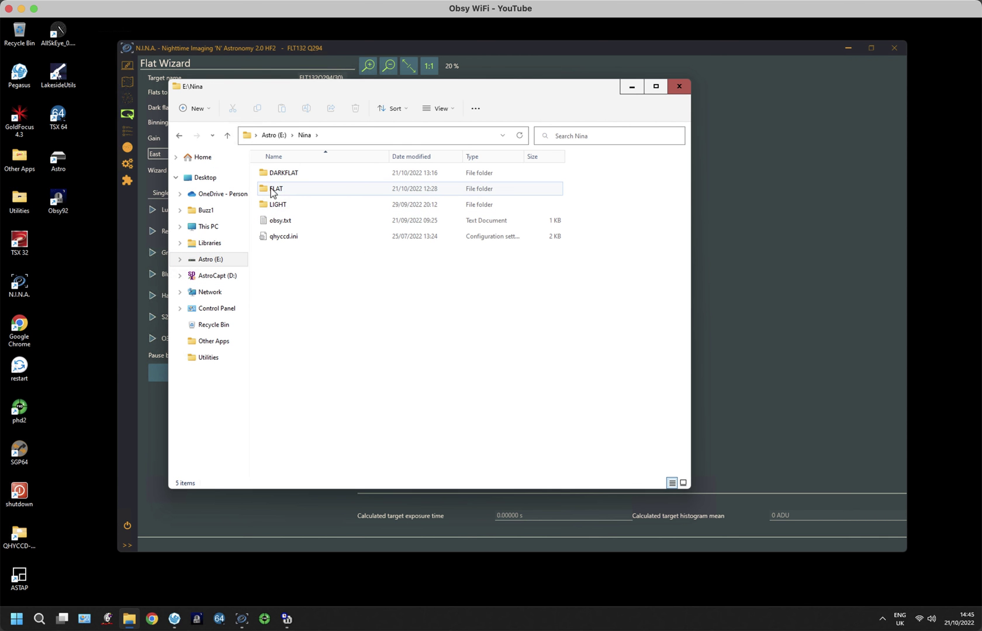
mouse_move(284, 192)
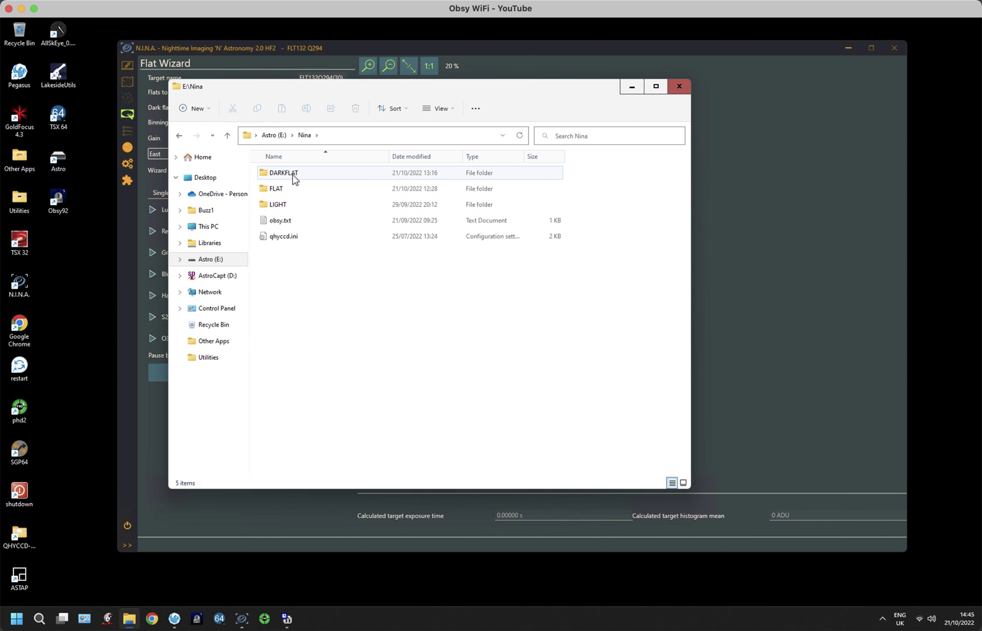
double_click(293, 174)
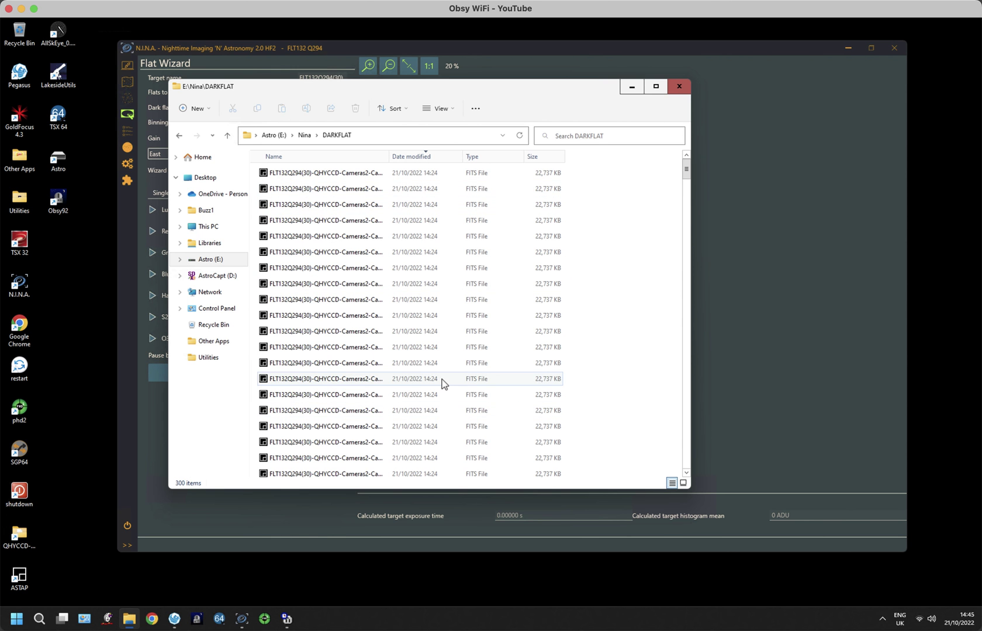
left_click(679, 86)
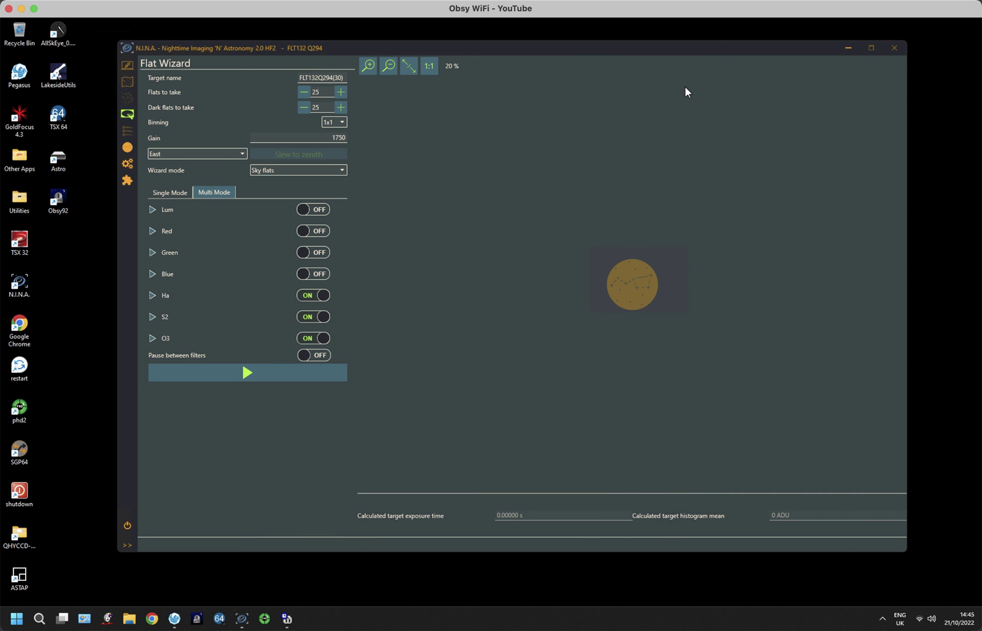